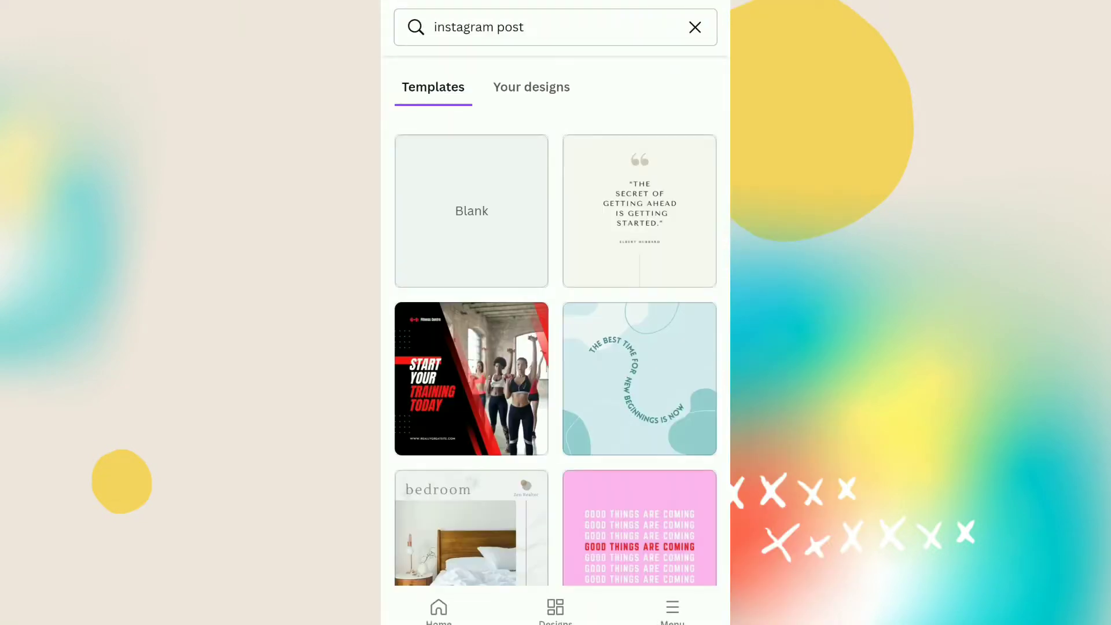
# - Start a blank Instagram post and set its background colour to black
pyautogui.click(471, 210)
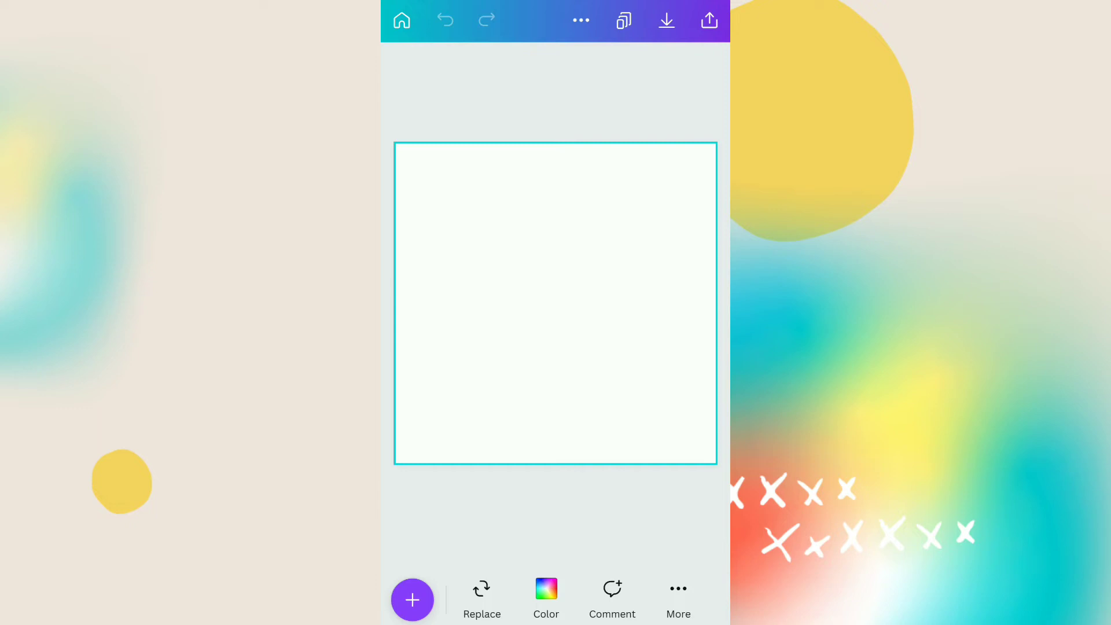
pyautogui.click(546, 590)
pyautogui.scroll(-3, 555, 520)
pyautogui.click(422, 465)
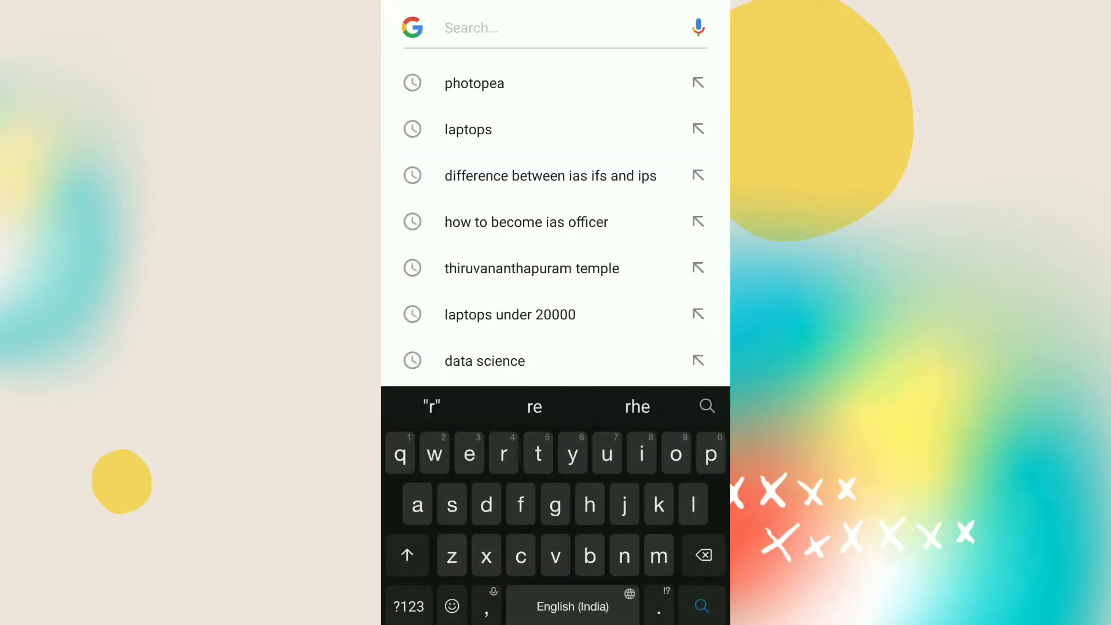
pyautogui.write('ran')
# - Search Google for a random text generator
pyautogui.click(529, 78)
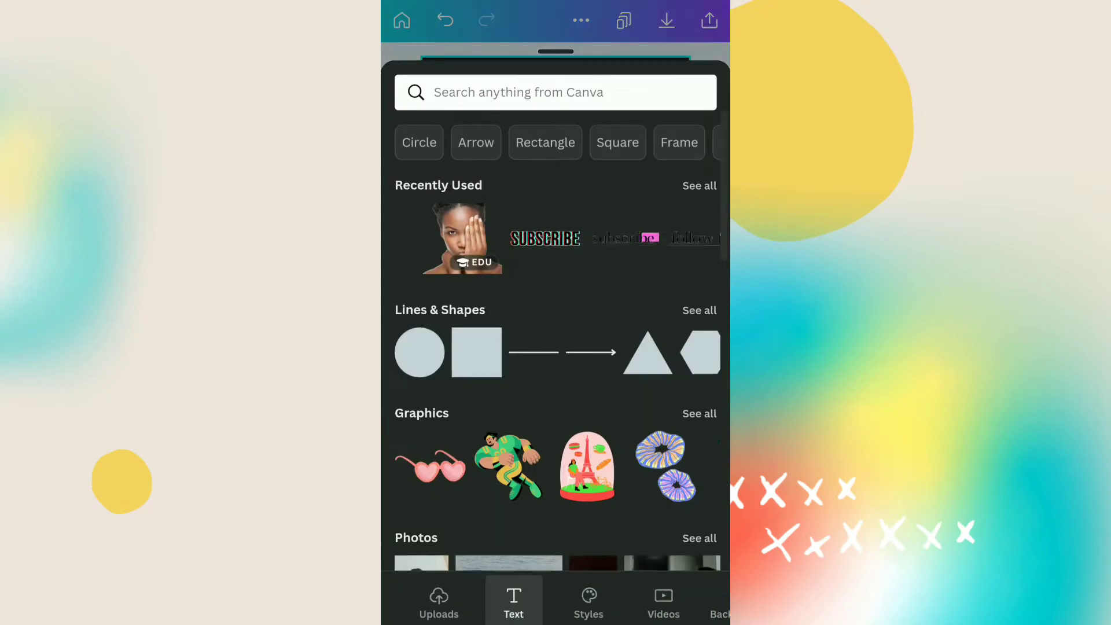
# - Add a heading text box and replace its placeholder with the pasted lorem ipsum
pyautogui.click(500, 191)
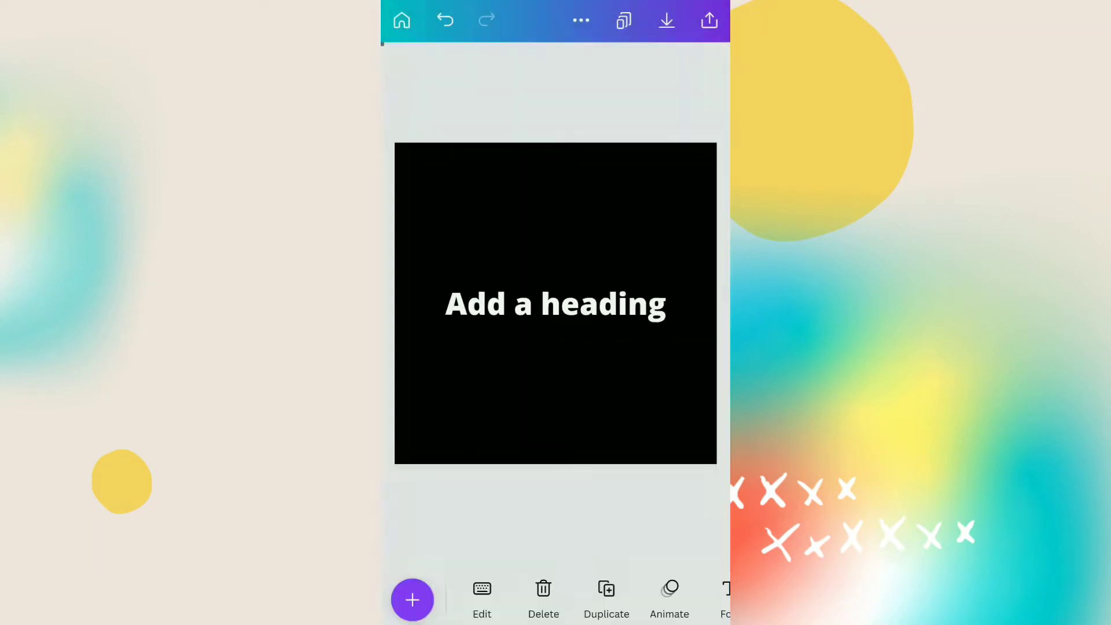
pyautogui.doubleClick(555, 189)
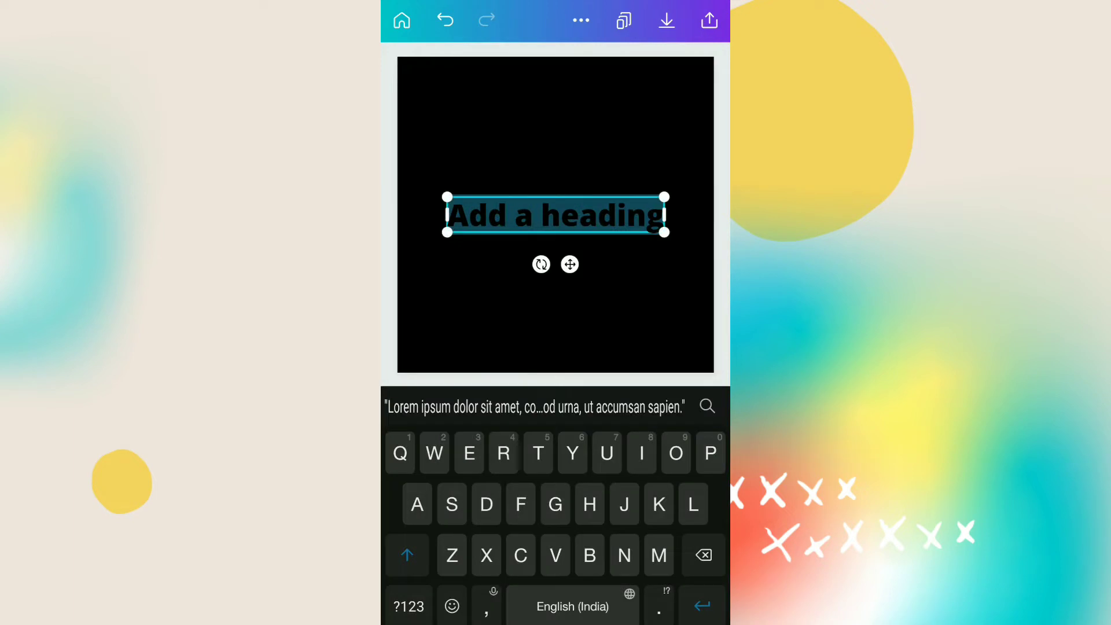
pyautogui.press('BackSpace')
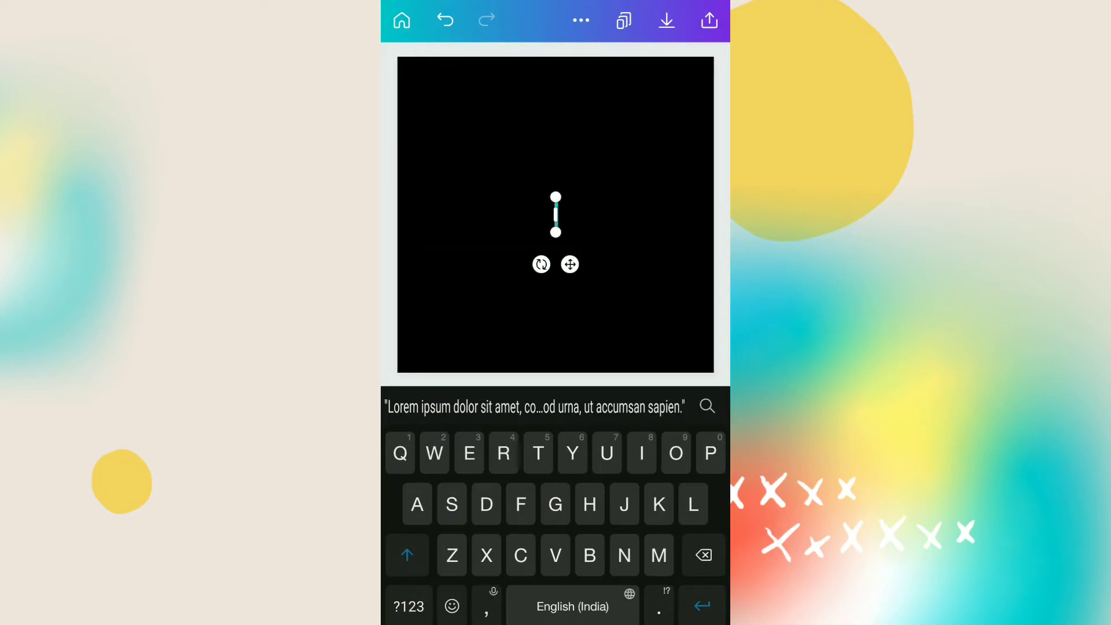
pyautogui.write('Y')
pyautogui.click(555, 213)
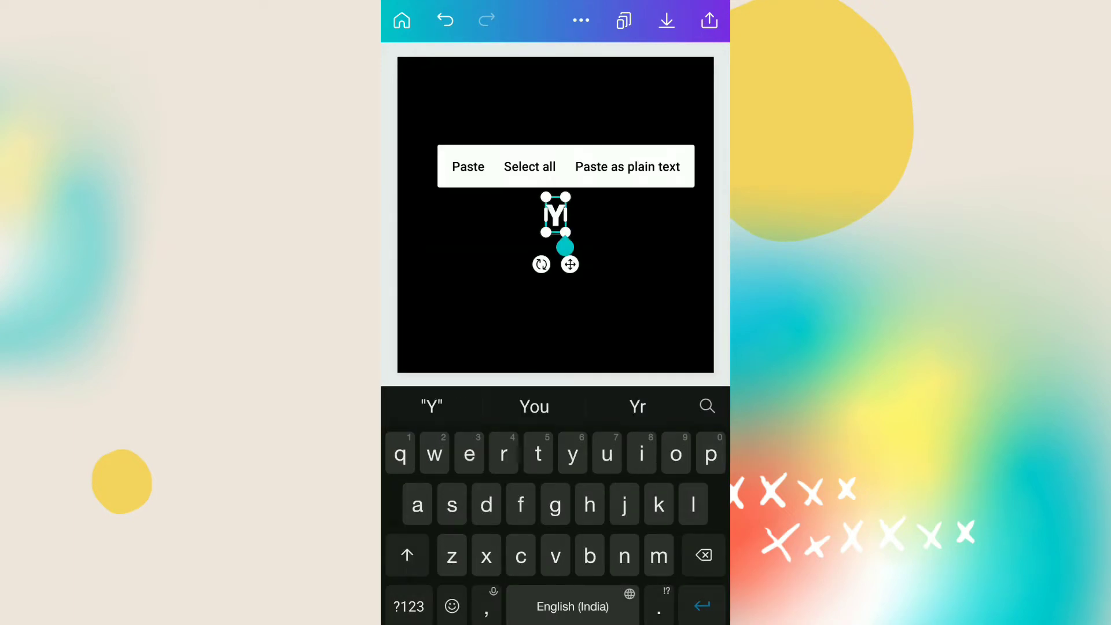
pyautogui.click(466, 165)
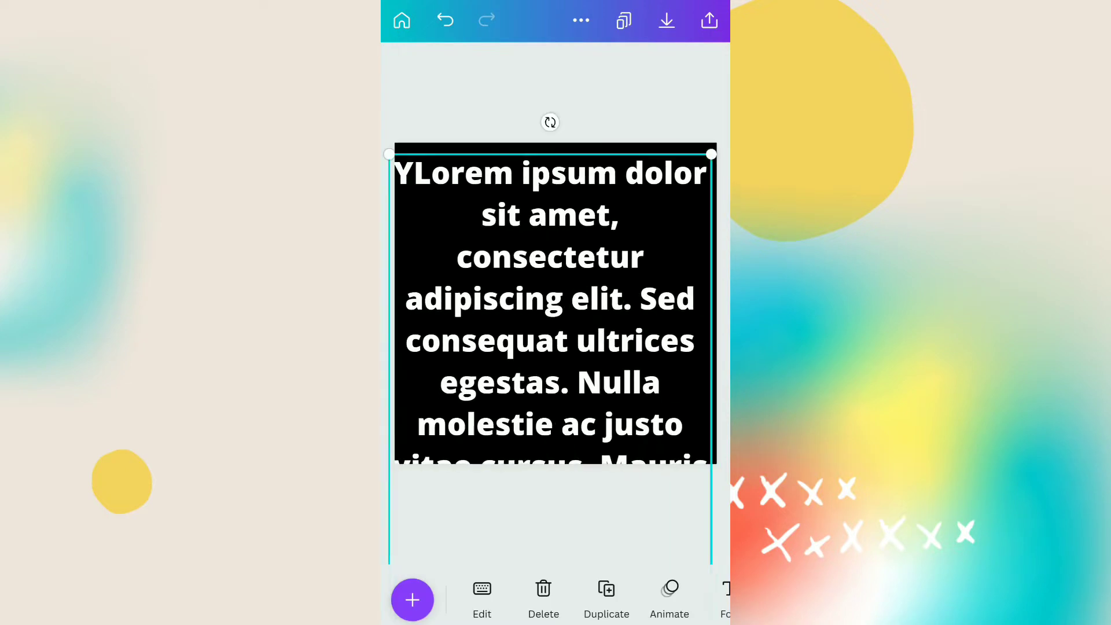
# - Set the lorem ipsum text to font size 10
pyautogui.moveTo(607, 599); pyautogui.dragTo(543, 599)
pyautogui.moveTo(659, 599); pyautogui.dragTo(489, 599)
pyautogui.click(561, 595)
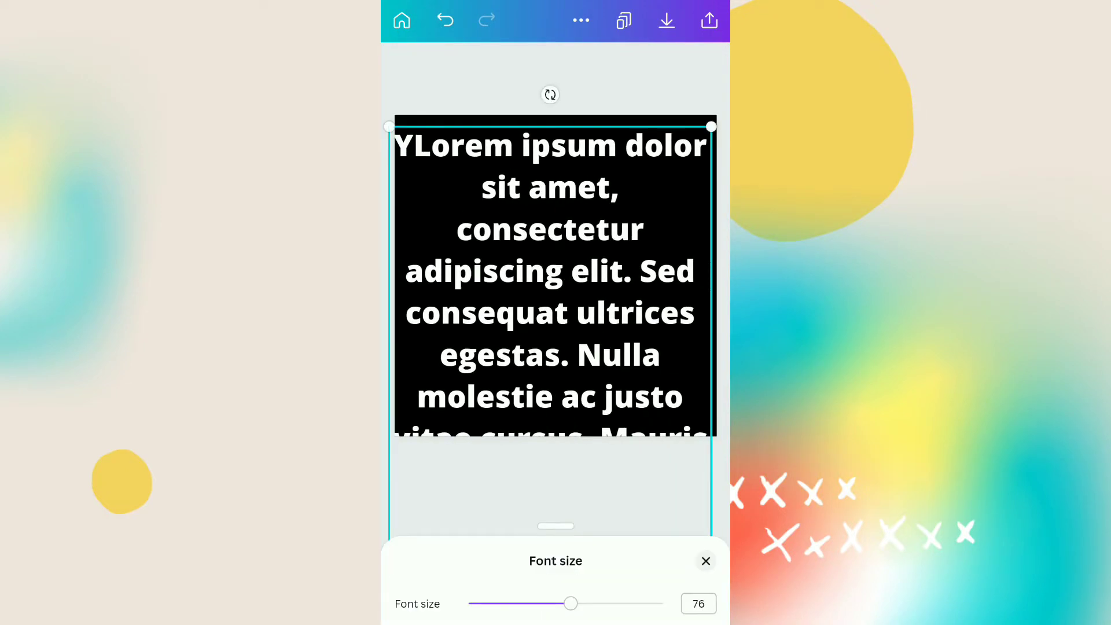
pyautogui.click(699, 603)
pyautogui.write('10')
pyautogui.press('Return')
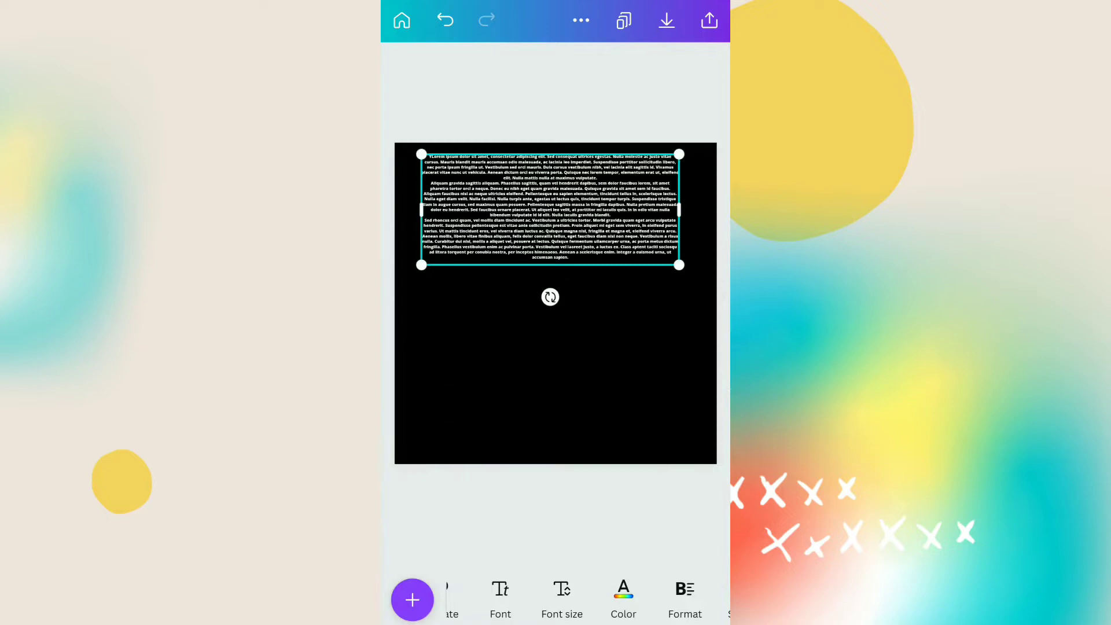
# - Move the text block to the top and delete trailing 'sapien.', 'Ut' and 'Quisque' lines, undoing once
pyautogui.moveTo(549, 208); pyautogui.dragTo(525, 195)
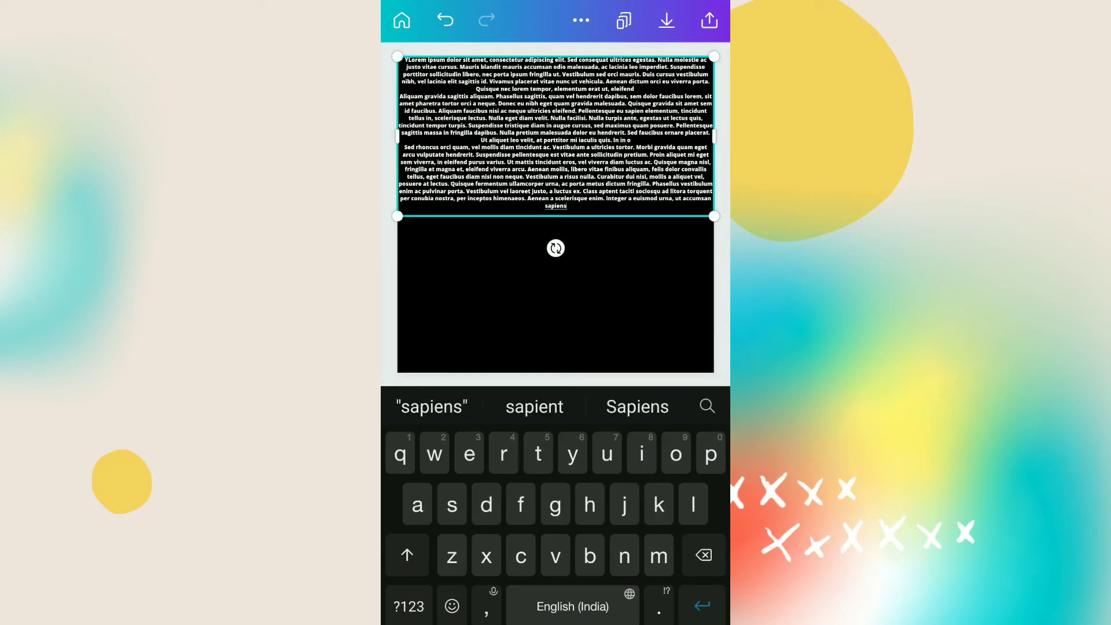
pyautogui.press('BackSpace')
pyautogui.press('BackSpace')
pyautogui.press('BackSpace')
pyautogui.press('BackSpace')
pyautogui.press('BackSpace')
pyautogui.press('BackSpace')
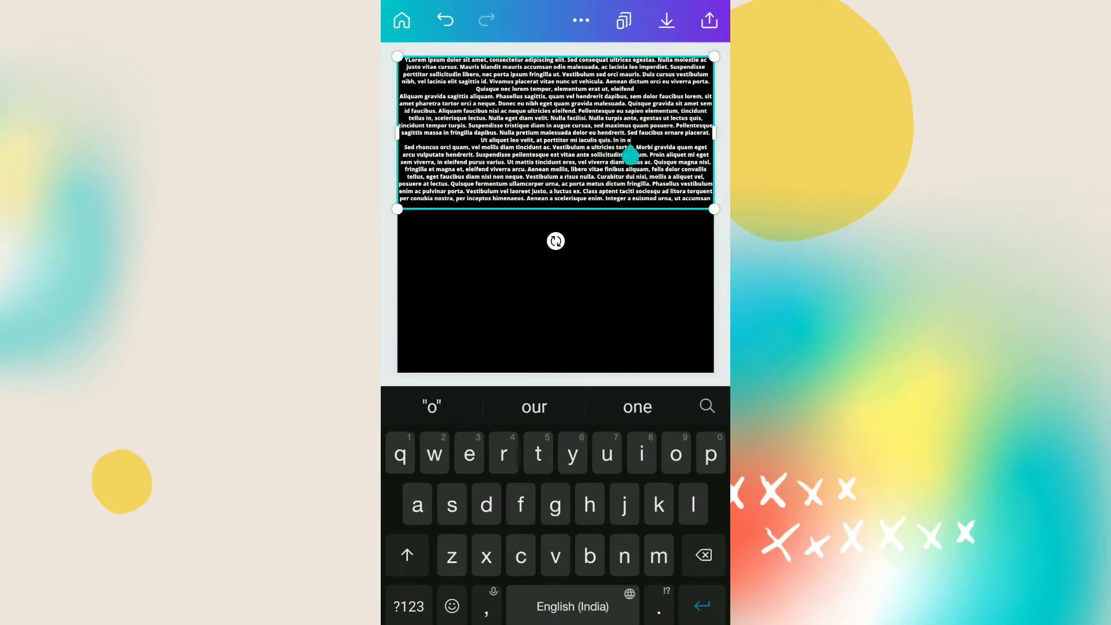
pyautogui.press('BackSpace')
pyautogui.press('BackSpace')
pyautogui.press('BackSpace')
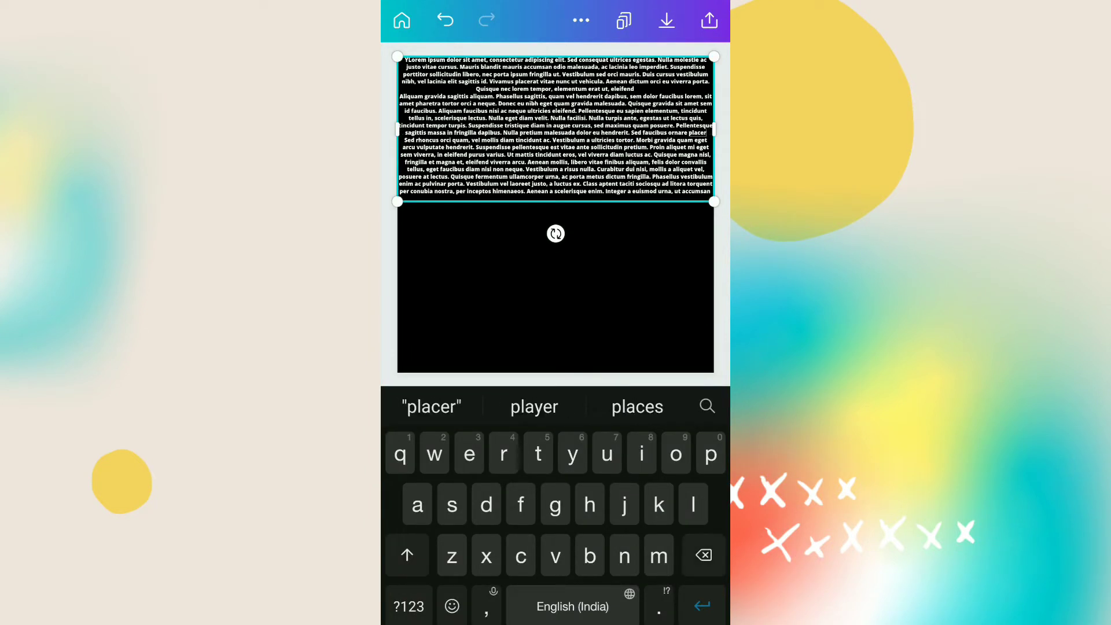
pyautogui.click(444, 20)
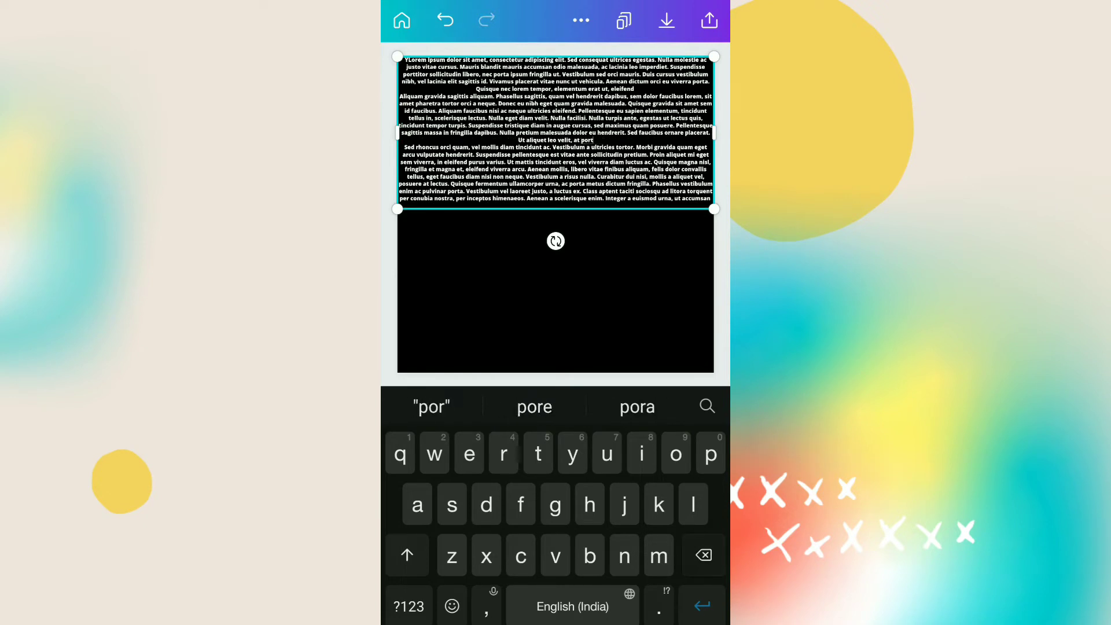
pyautogui.press('BackSpace')
pyautogui.press('BackSpace')
pyautogui.press('BackSpace')
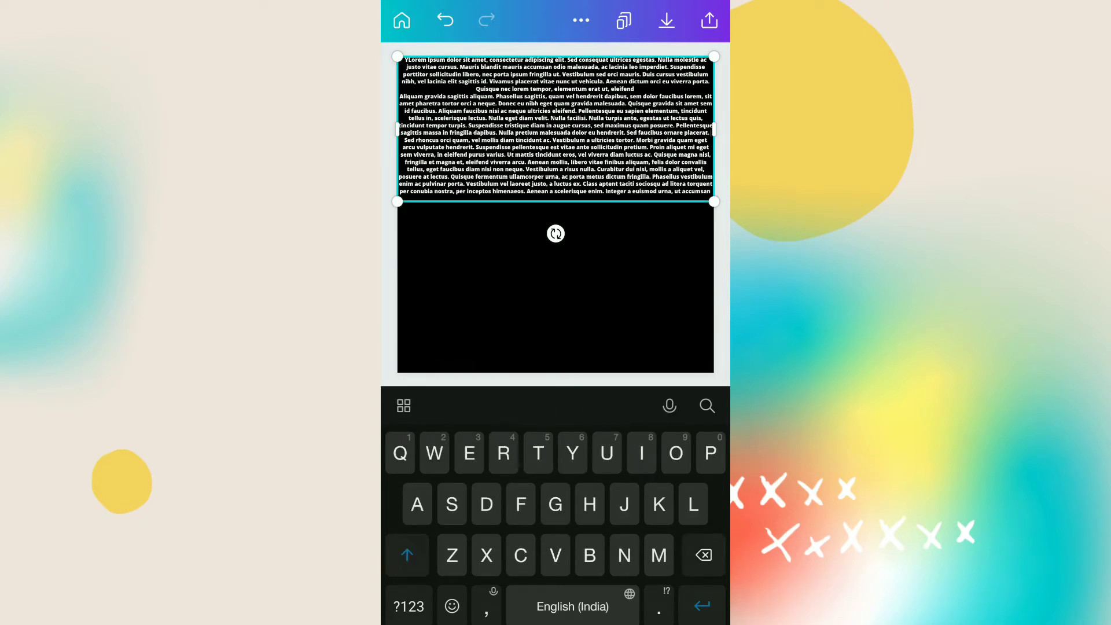
pyautogui.press('BackSpace')
pyautogui.press('BackSpace')
pyautogui.press('BackSpace')
pyautogui.press('BackSpace')
pyautogui.press('BackSpace')
pyautogui.press('BackSpace')
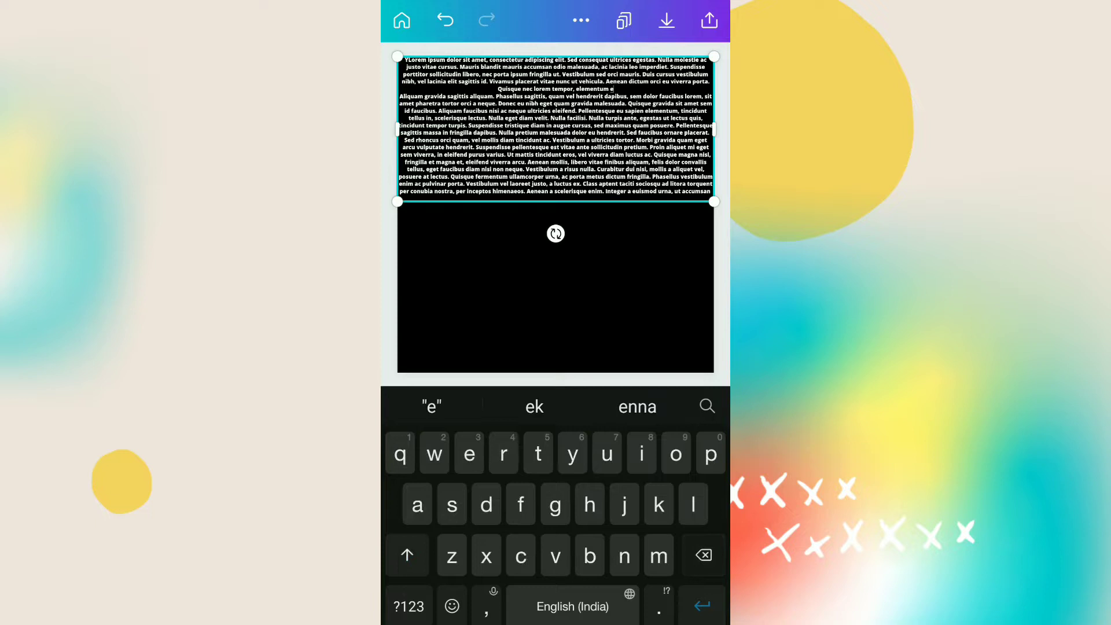
pyautogui.press('BackSpace')
pyautogui.press('BackSpace')
pyautogui.press('BackSpace')
pyautogui.press('BackSpace')
pyautogui.press('BackSpace')
pyautogui.press('BackSpace')
pyautogui.press('BackSpace')
pyautogui.press('BackSpace')
pyautogui.press('BackSpace')
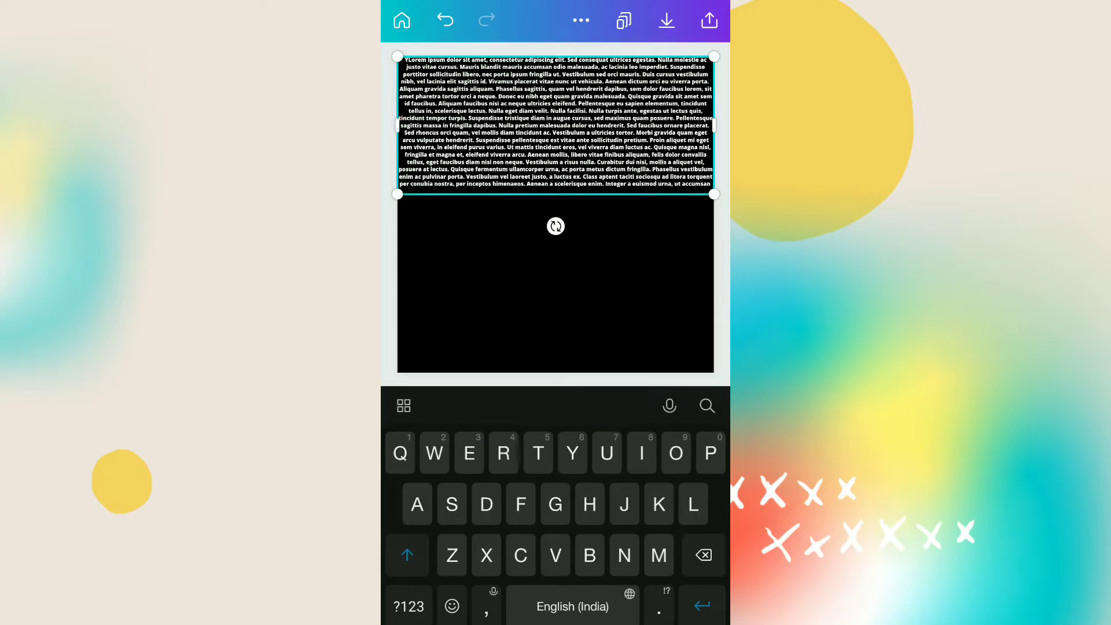
# - Select the paragraphs from 'porttitor' to the end, copy them and paste at the text's end
pyautogui.doubleClick(421, 75)
pyautogui.moveTo(438, 87)
pyautogui.mouseDown()
pyautogui.moveTo(580, 189)
pyautogui.moveTo(613, 194)
pyautogui.moveTo(512, 154)
pyautogui.moveTo(553, 179)
pyautogui.mouseUp()
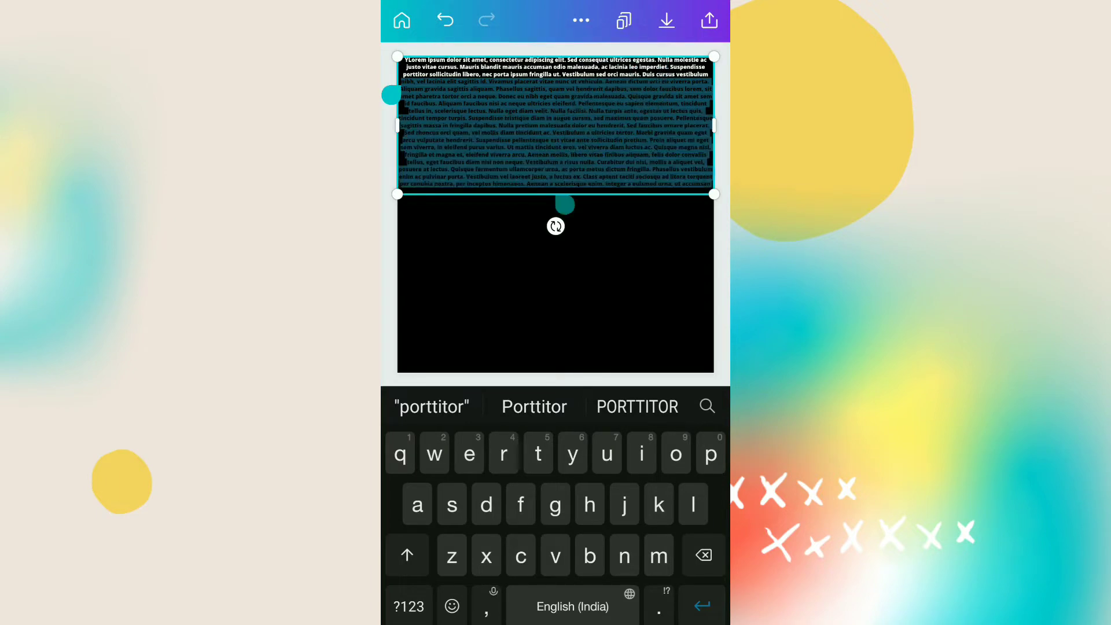
pyautogui.moveTo(563, 190); pyautogui.dragTo(566, 204)
pyautogui.click(505, 50)
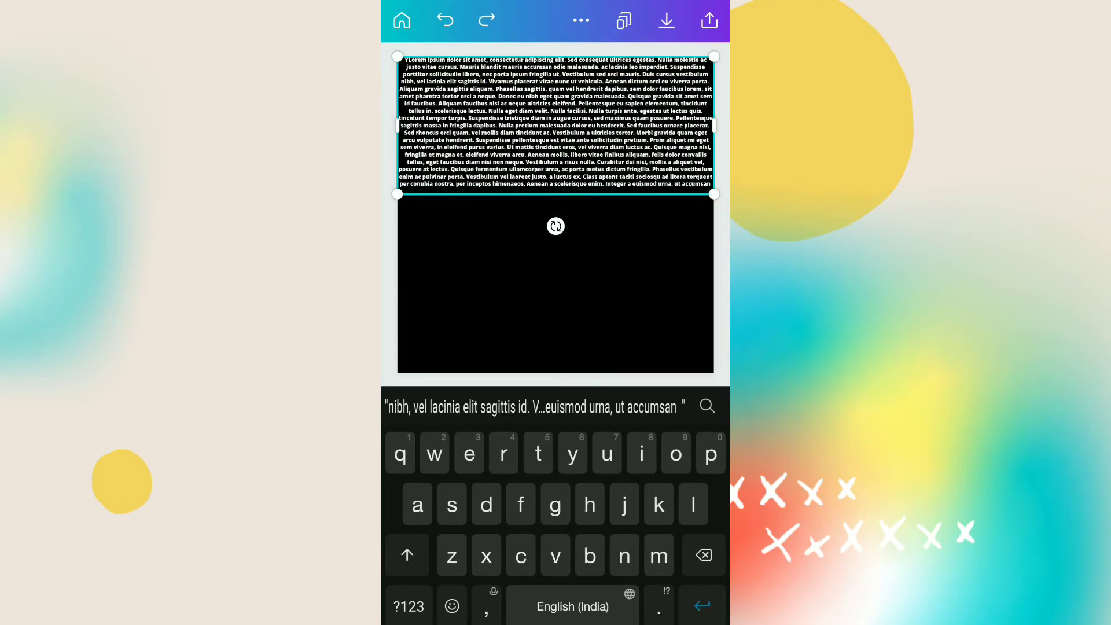
pyautogui.click(534, 407)
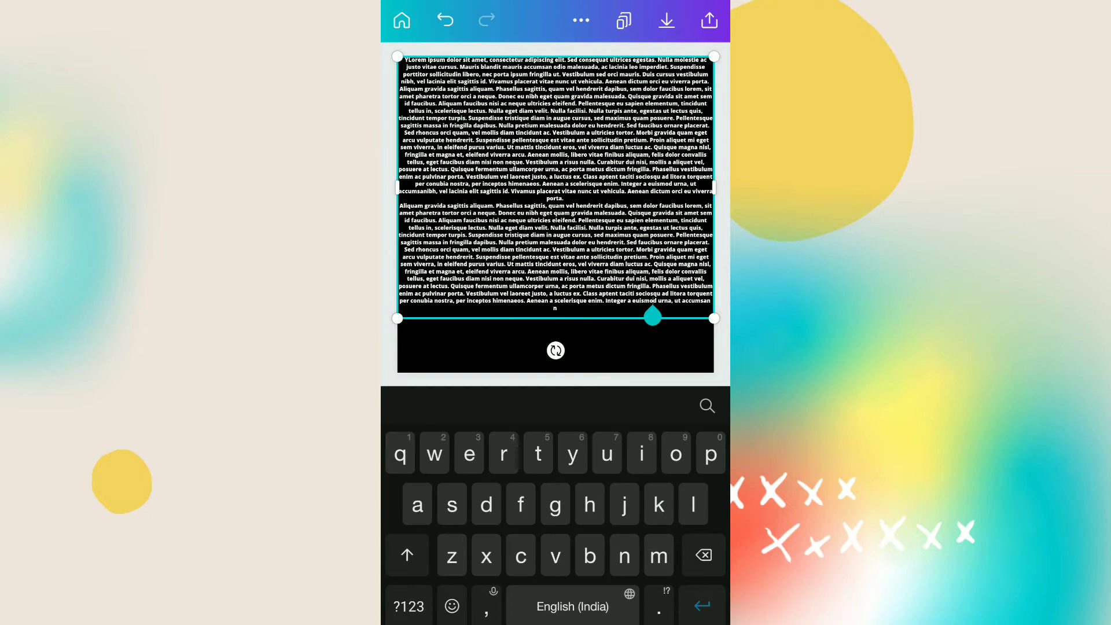
# - Delete the lone 'p' line at the end and finish editing the filled text block
pyautogui.click(556, 347)
pyautogui.click(555, 217)
pyautogui.click(660, 307)
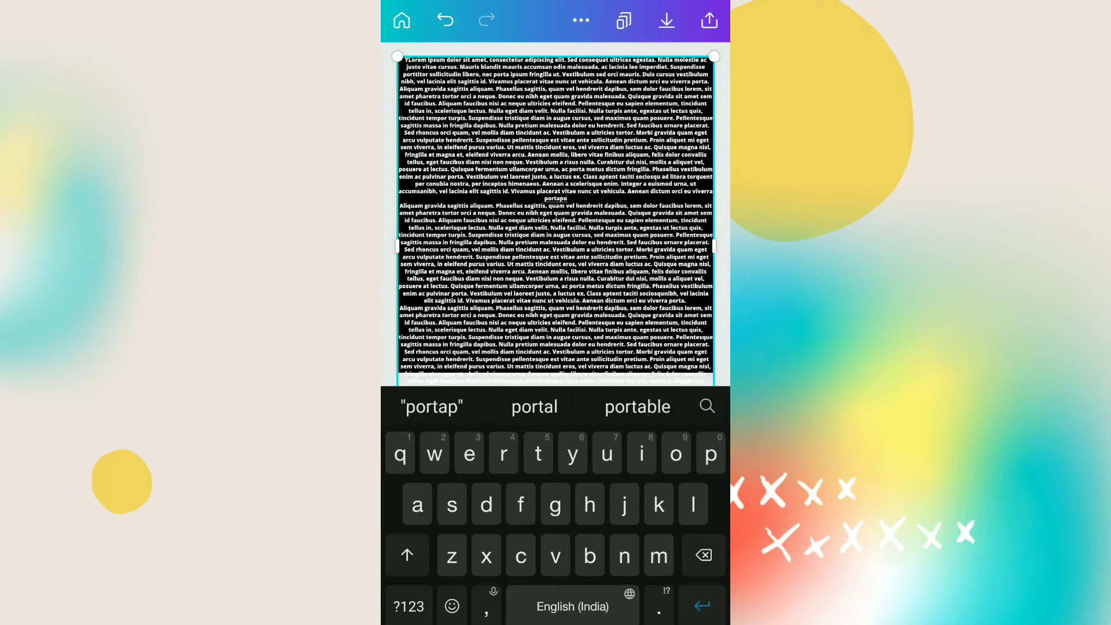
pyautogui.press('BackSpace')
pyautogui.press('BackSpace')
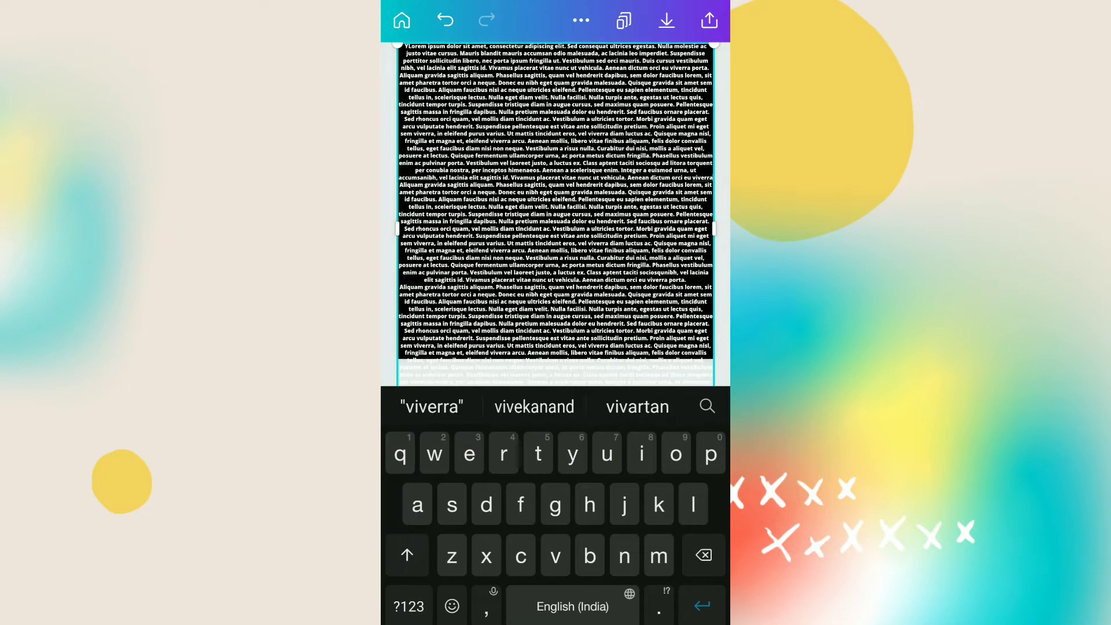
pyautogui.press('Escape')
pyautogui.click(482, 600)
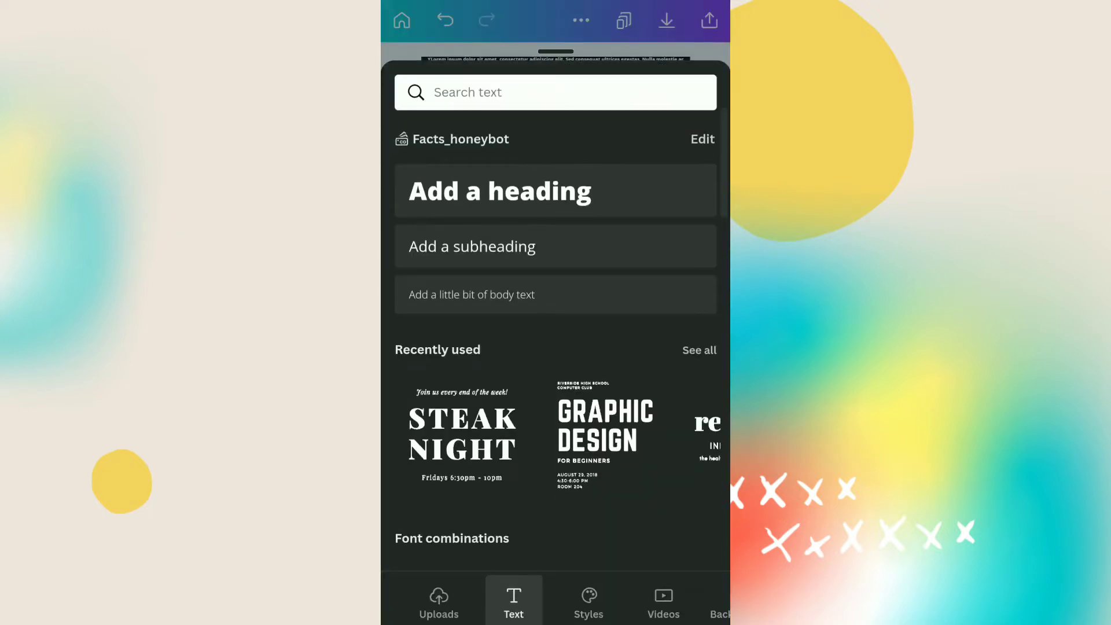
# - Add a heading higher on the canvas and make it read GREAT
pyautogui.click(500, 192)
pyautogui.moveTo(556, 305); pyautogui.dragTo(556, 217)
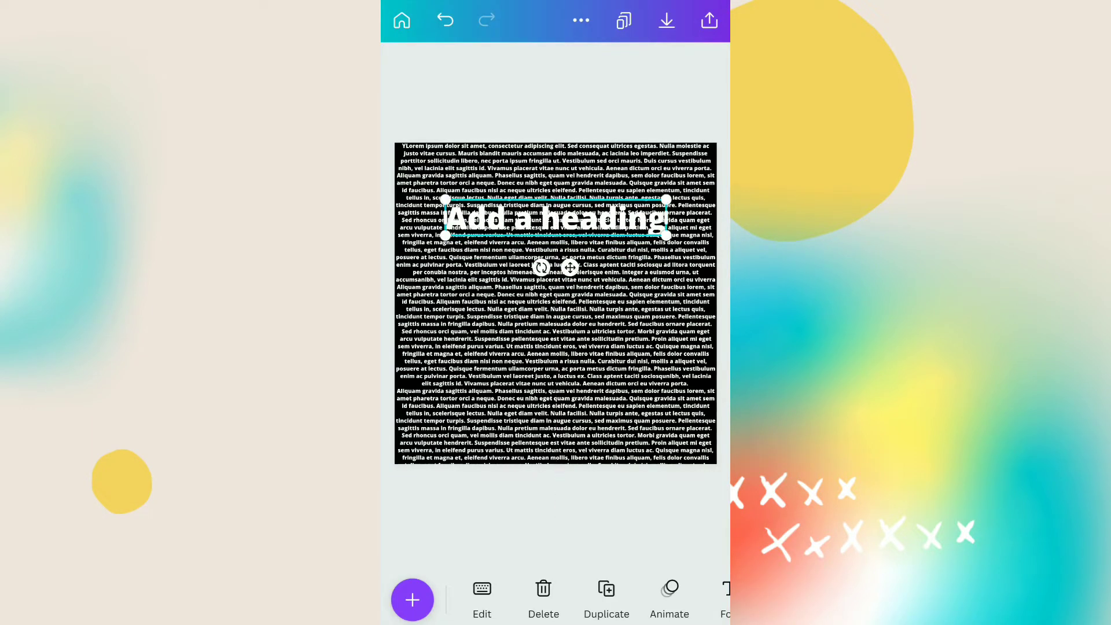
pyautogui.click(555, 217)
pyautogui.press('BackSpace')
pyautogui.write('GREAT')
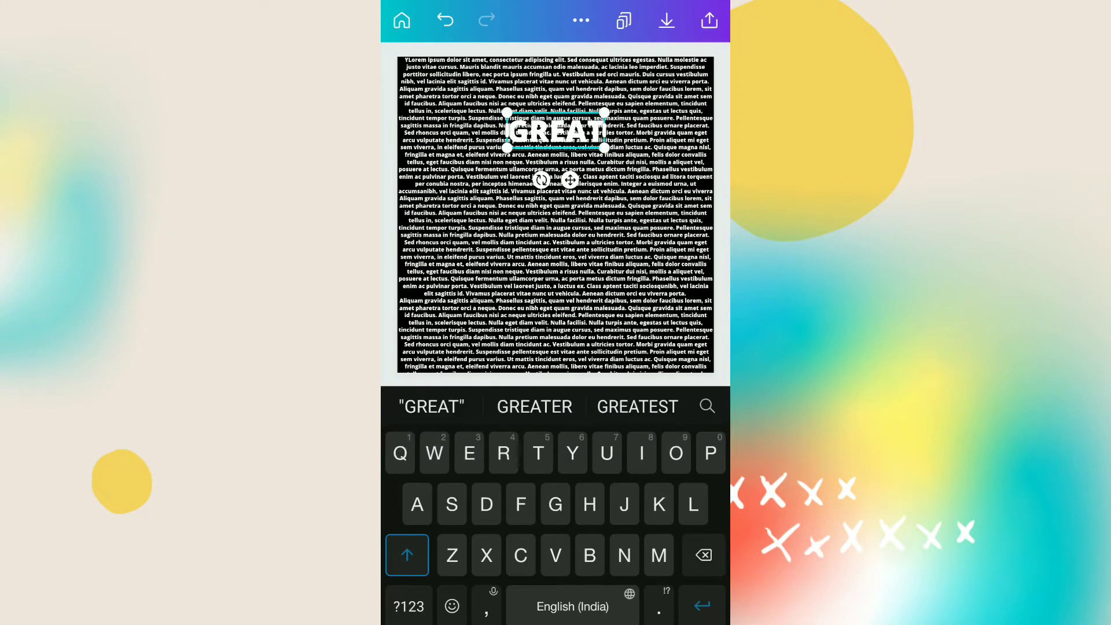
pyautogui.press('Escape')
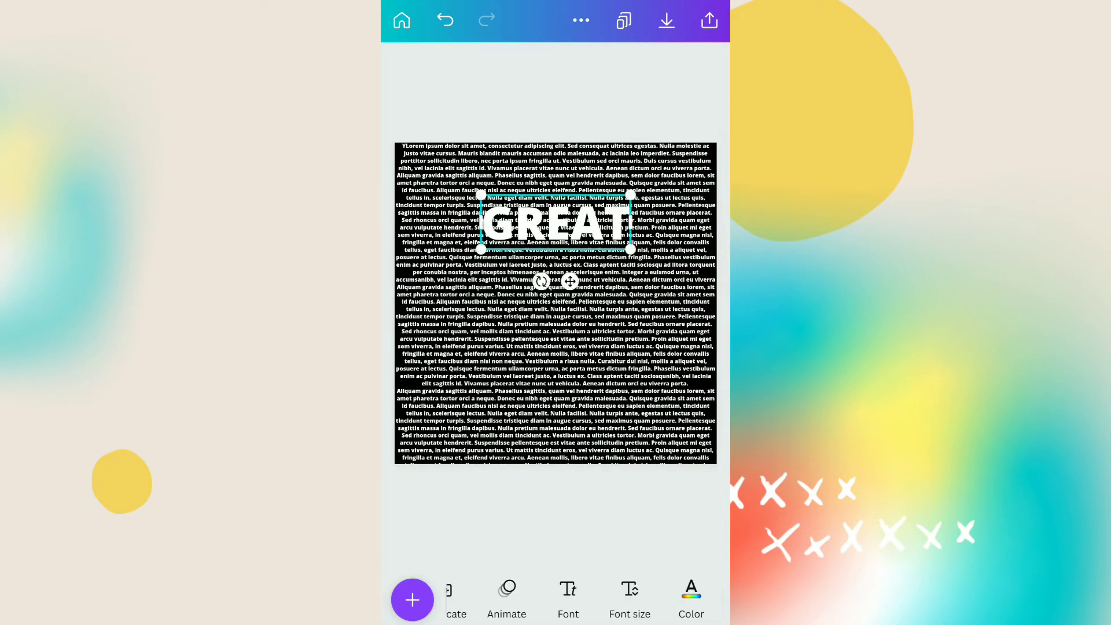
# - Duplicate GREAT below the original and edit the copy to read GOING
pyautogui.moveTo(520, 599); pyautogui.dragTo(686, 600)
pyautogui.click(605, 599)
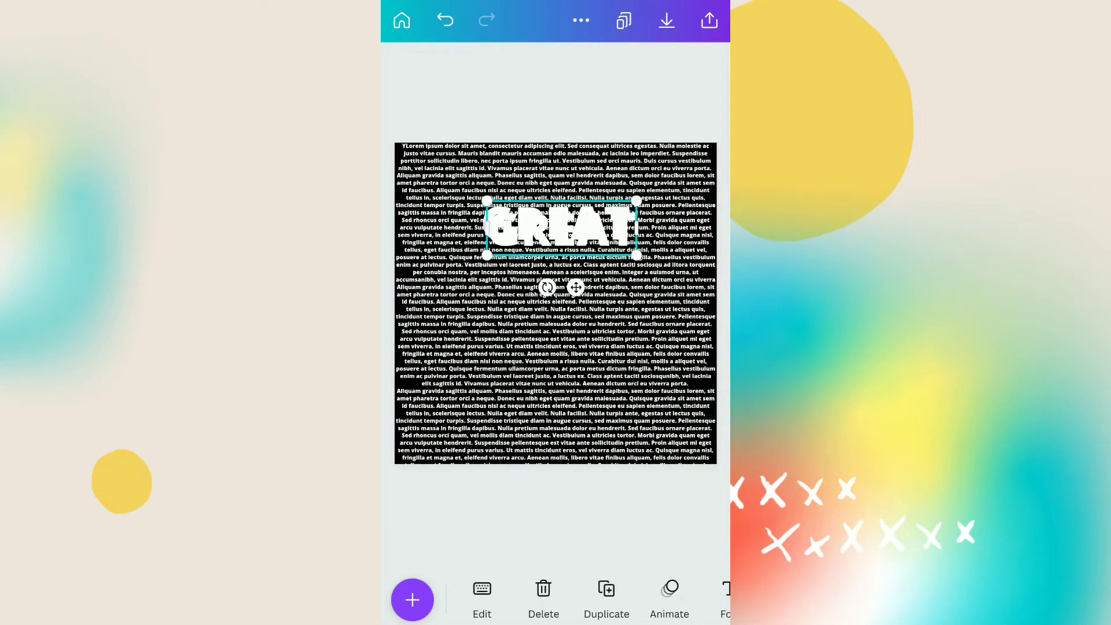
pyautogui.moveTo(555, 229); pyautogui.dragTo(555, 291)
pyautogui.click(608, 291)
pyautogui.press('BackSpace')
pyautogui.press('BackSpace')
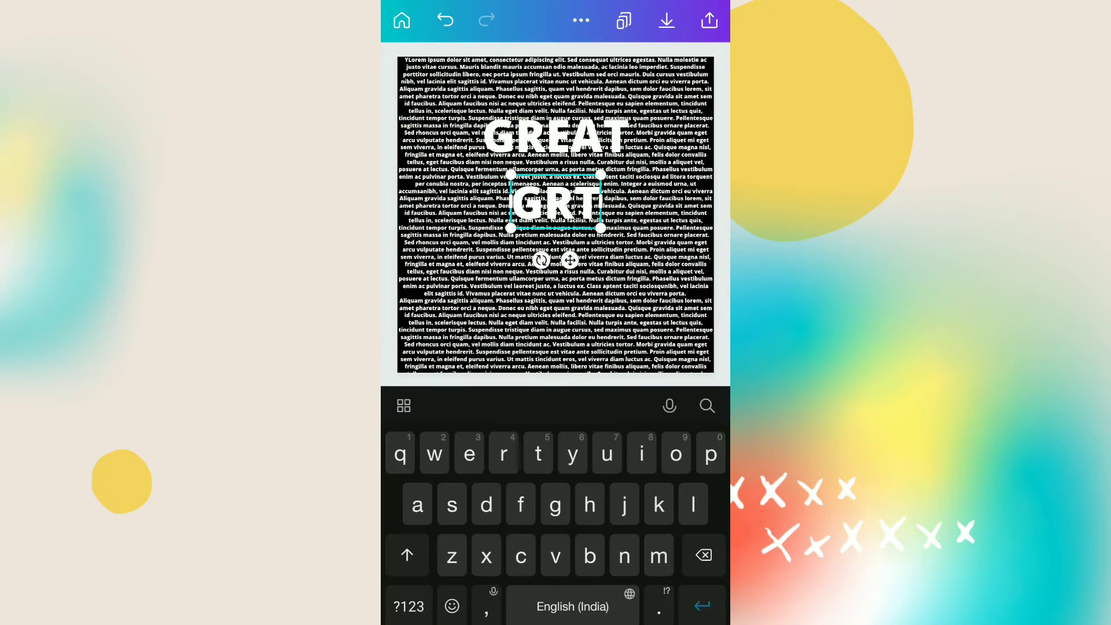
pyautogui.press('BackSpace')
pyautogui.press('BackSpace')
pyautogui.write('G')
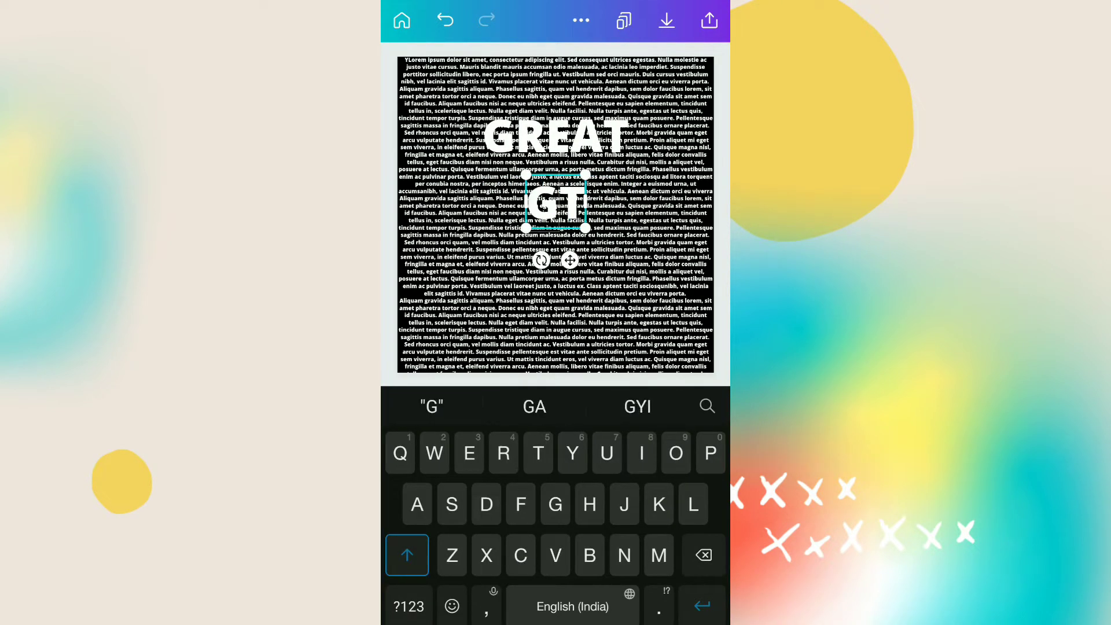
pyautogui.write('OING')
pyautogui.press('BackSpace')
pyautogui.press('Escape')
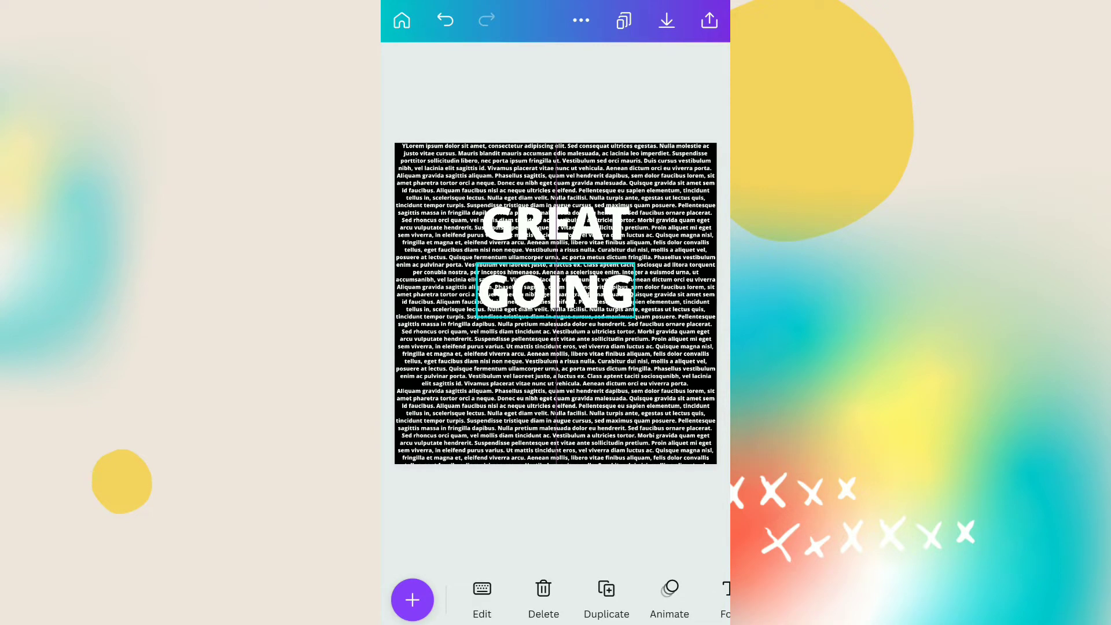
pyautogui.press('Escape')
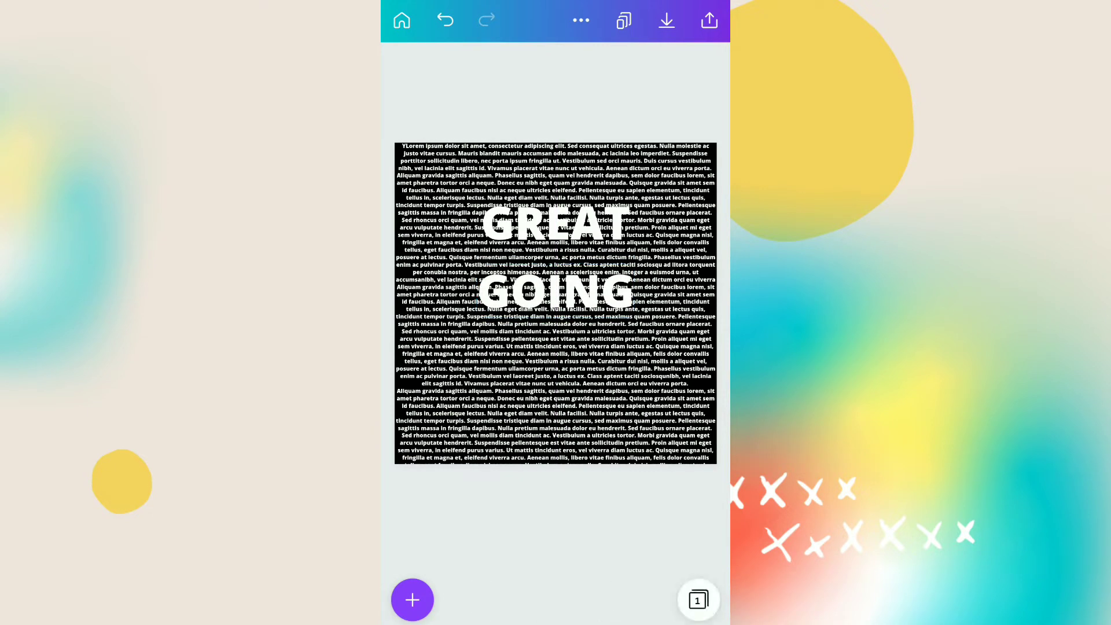
# - Give the GOING heading a larger font size so it spans as wide as GREAT
pyautogui.click(555, 223)
pyautogui.click(556, 290)
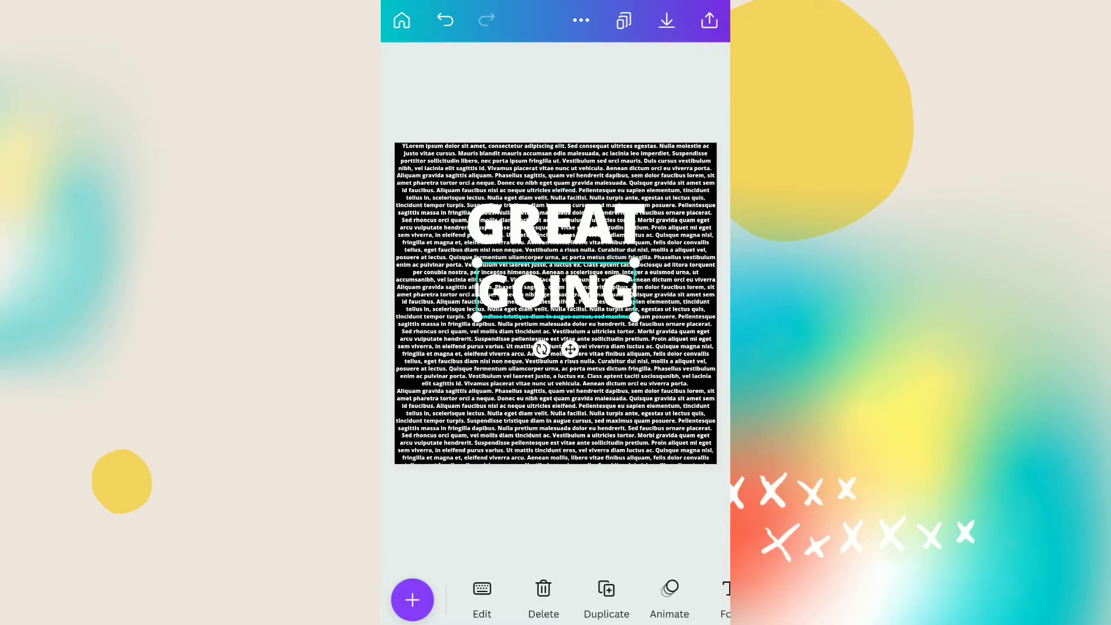
pyautogui.click(556, 224)
pyautogui.moveTo(676, 599); pyautogui.dragTo(608, 598)
pyautogui.click(662, 599)
pyautogui.click(704, 561)
pyautogui.click(557, 287)
pyautogui.moveTo(677, 599); pyautogui.dragTo(607, 598)
pyautogui.click(662, 599)
pyautogui.click(698, 354)
pyautogui.write('13')
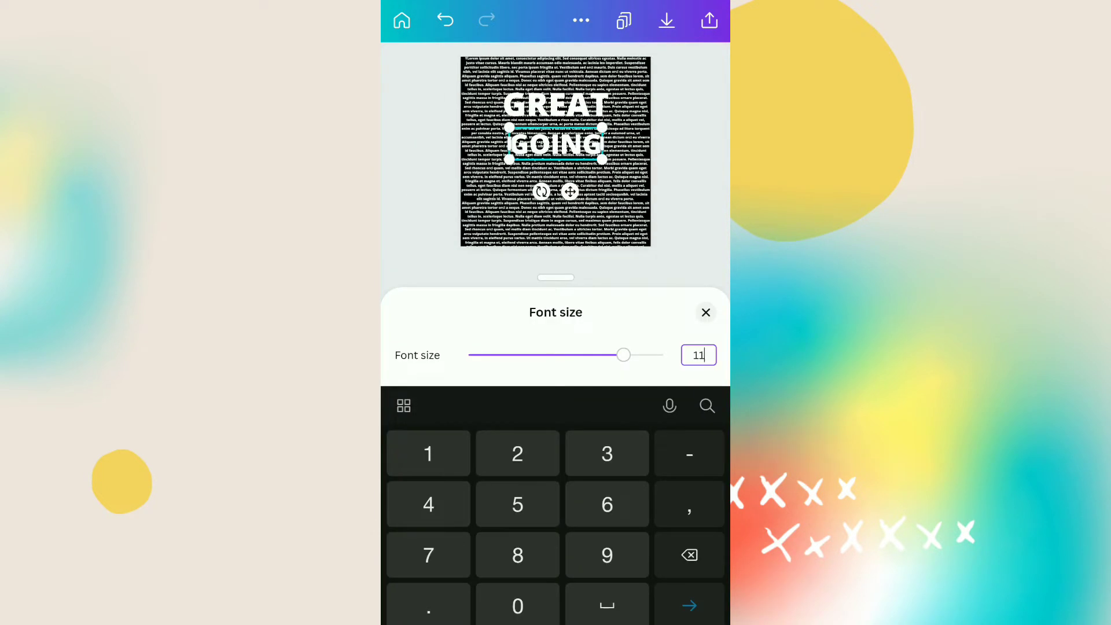
pyautogui.click(705, 311)
# - Nudge the GOING text upward with the fine position adjustments
pyautogui.click(556, 538)
pyautogui.click(555, 291)
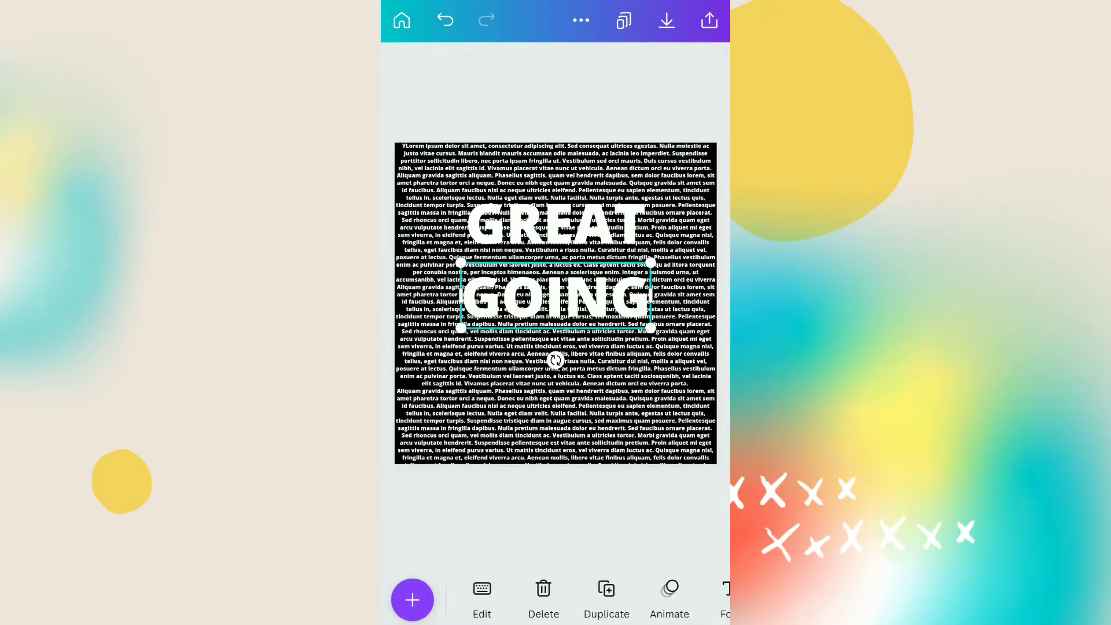
pyautogui.moveTo(677, 599); pyautogui.dragTo(460, 598)
pyautogui.click(675, 598)
pyautogui.click(514, 603)
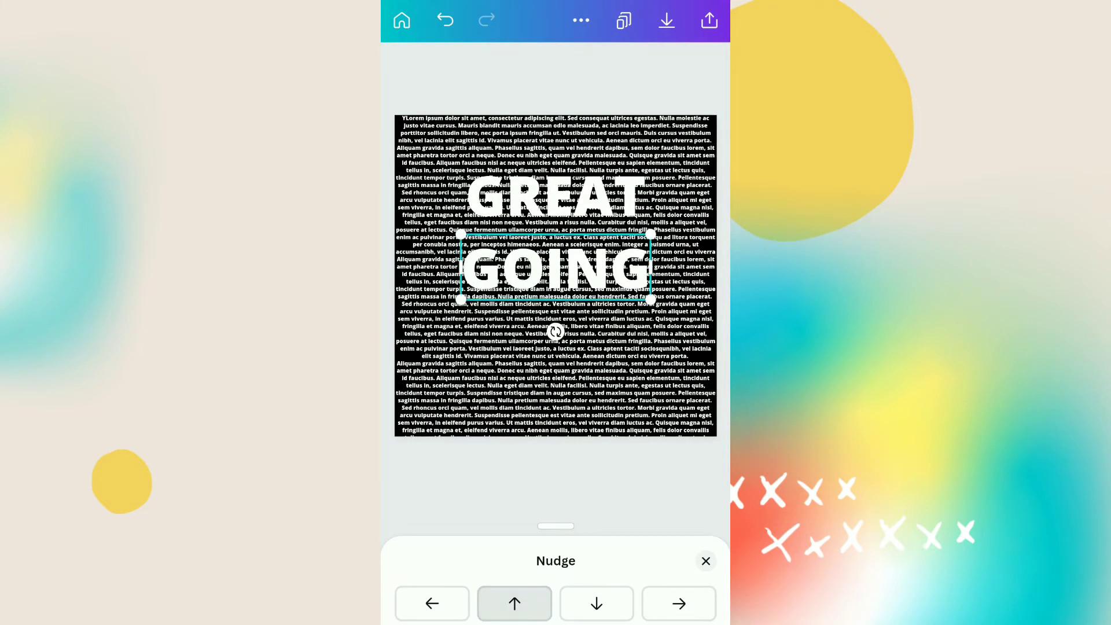
pyautogui.click(705, 561)
# - Duplicate the GOING text and shrink the copy
pyautogui.click(556, 291)
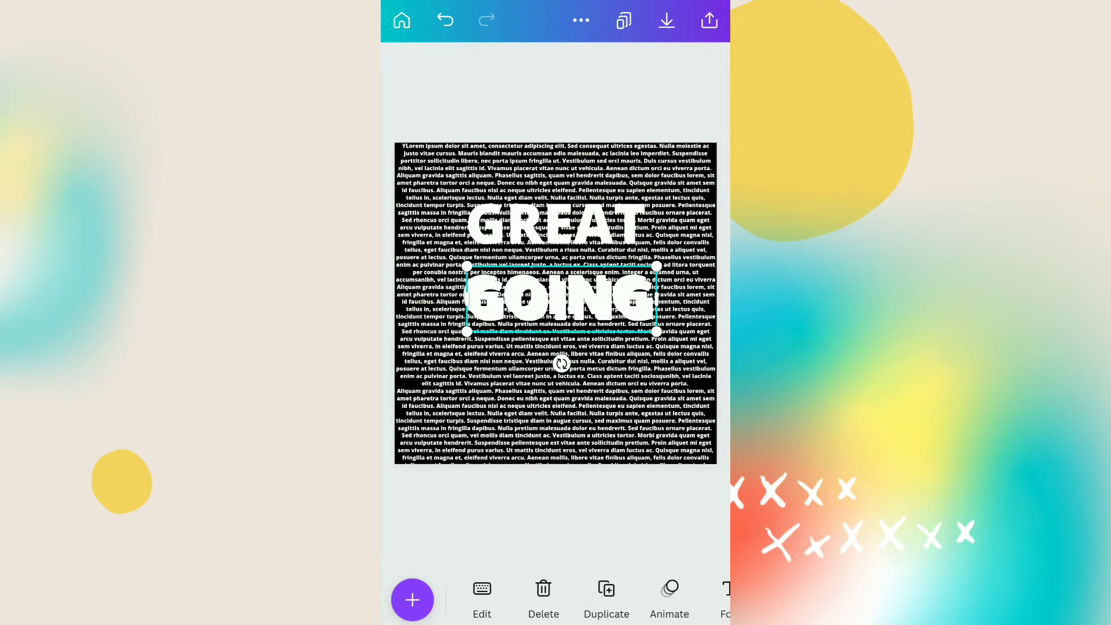
pyautogui.click(605, 599)
pyautogui.moveTo(656, 455); pyautogui.dragTo(624, 443)
# - Move the copy near the bottom and rewrite it as YOU CAN DO IT
pyautogui.moveTo(558, 424); pyautogui.dragTo(558, 431)
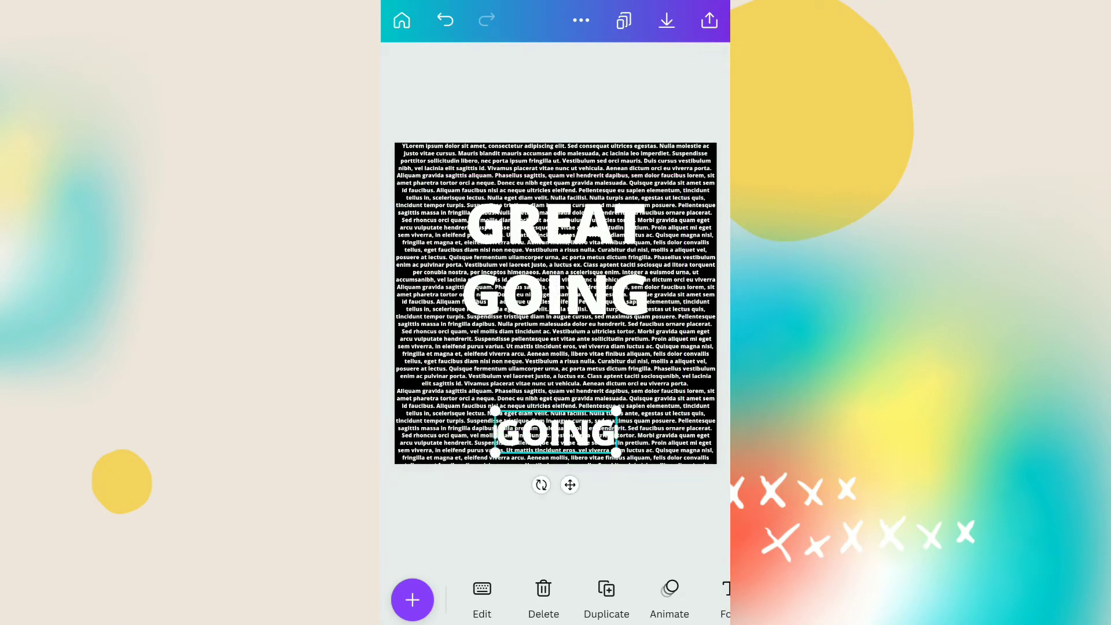
pyautogui.click(558, 431)
pyautogui.press('BackSpace')
pyautogui.write('Y')
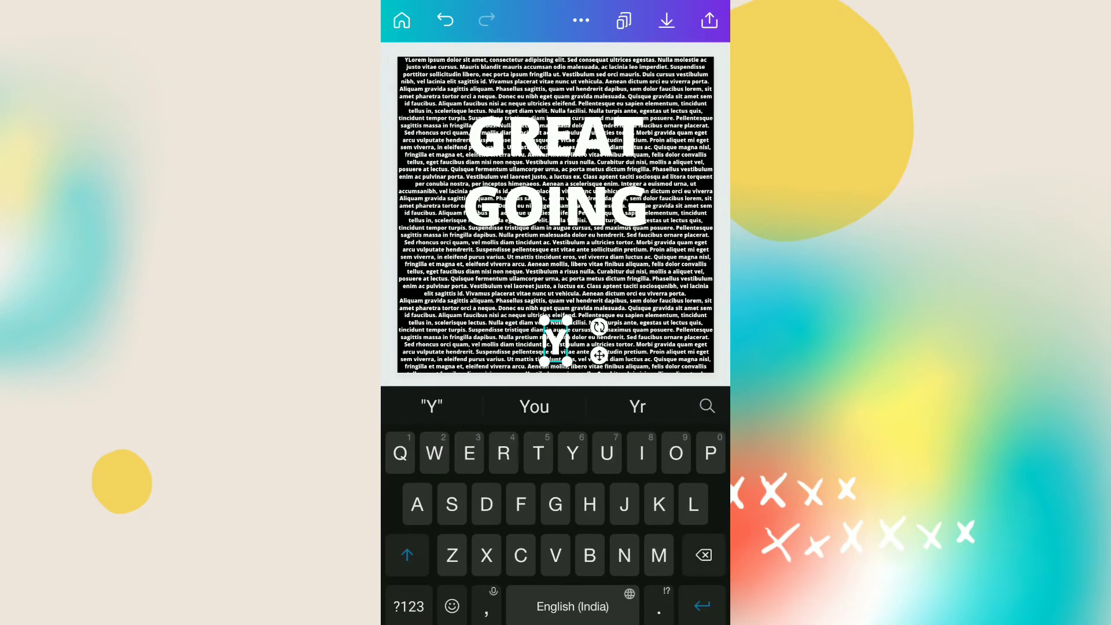
pyautogui.write('ou V')
pyautogui.press('BackSpace')
pyautogui.write('CAM')
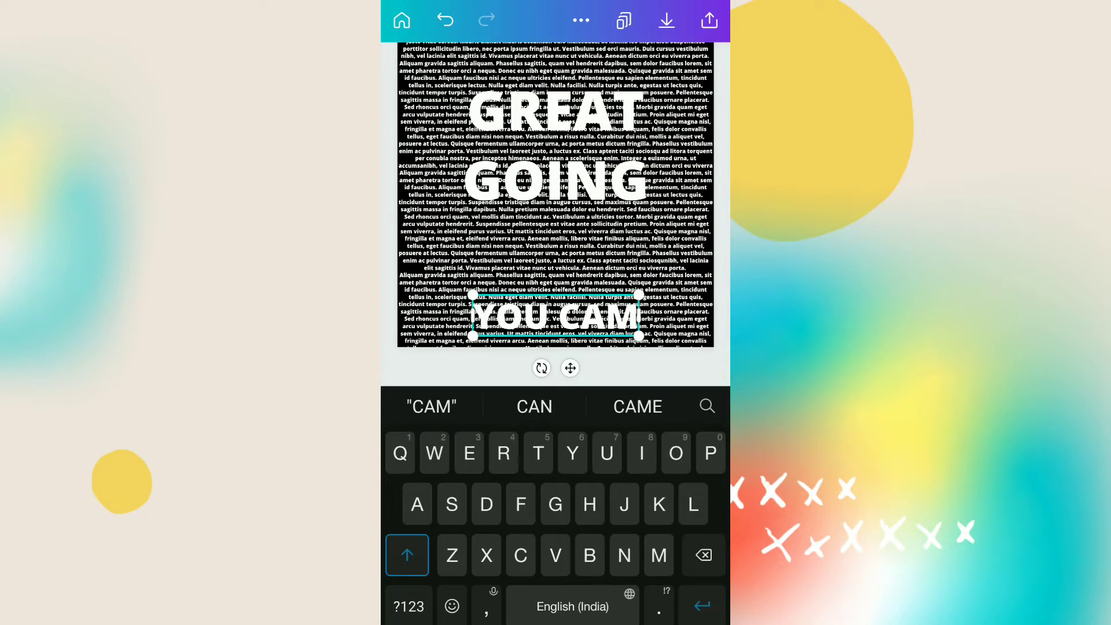
pyautogui.click(534, 406)
pyautogui.write('F')
pyautogui.press('BackSpace')
pyautogui.write('DO IT')
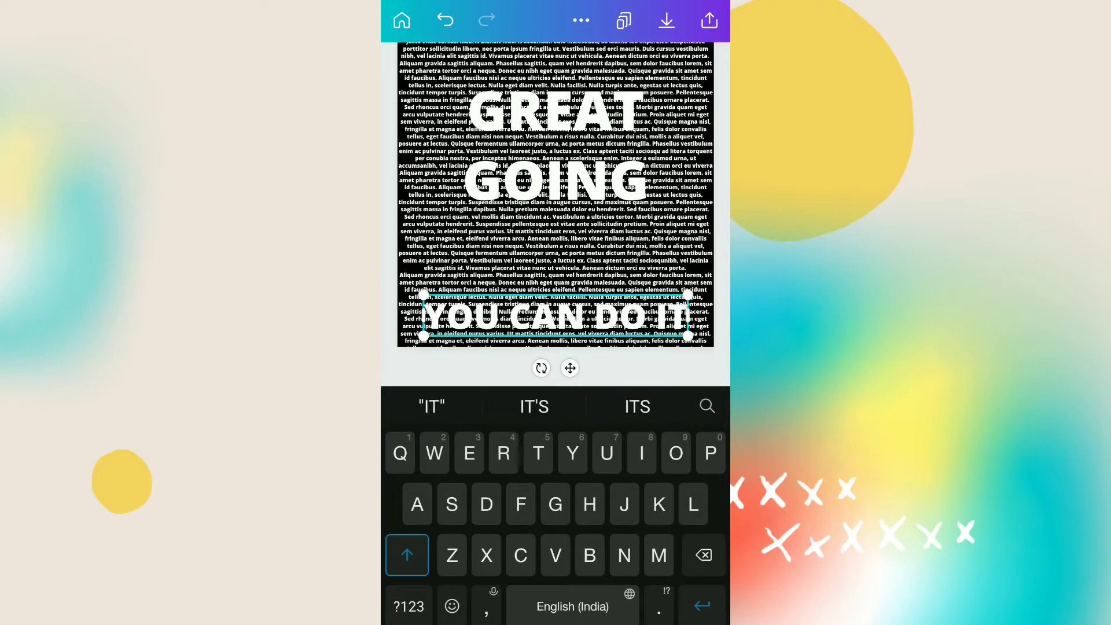
pyautogui.press('Escape')
pyautogui.click(556, 432)
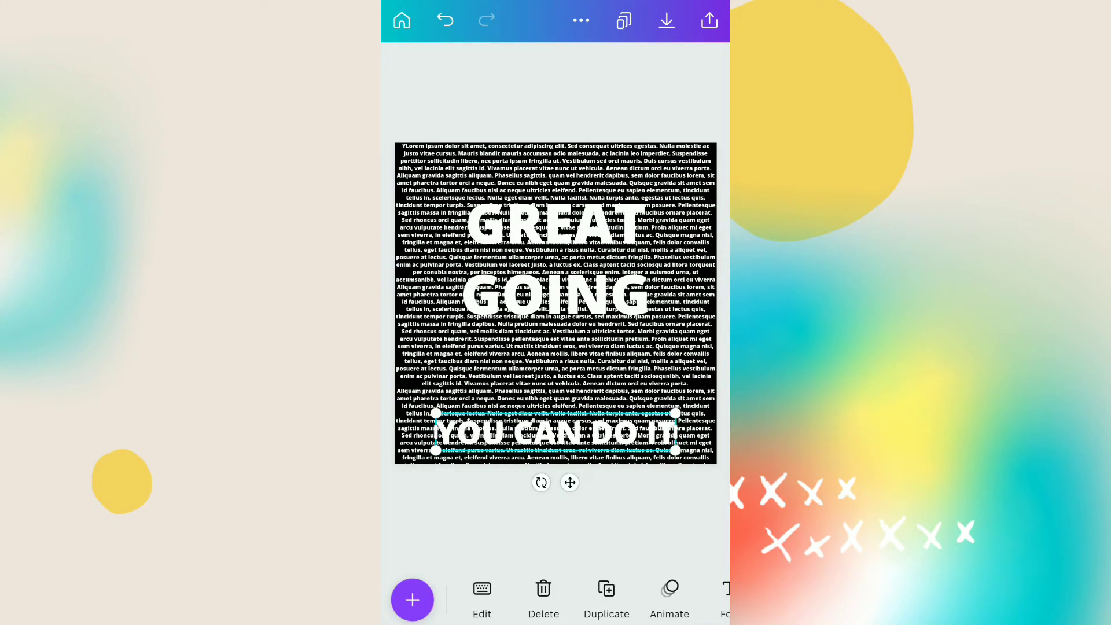
pyautogui.press('Escape')
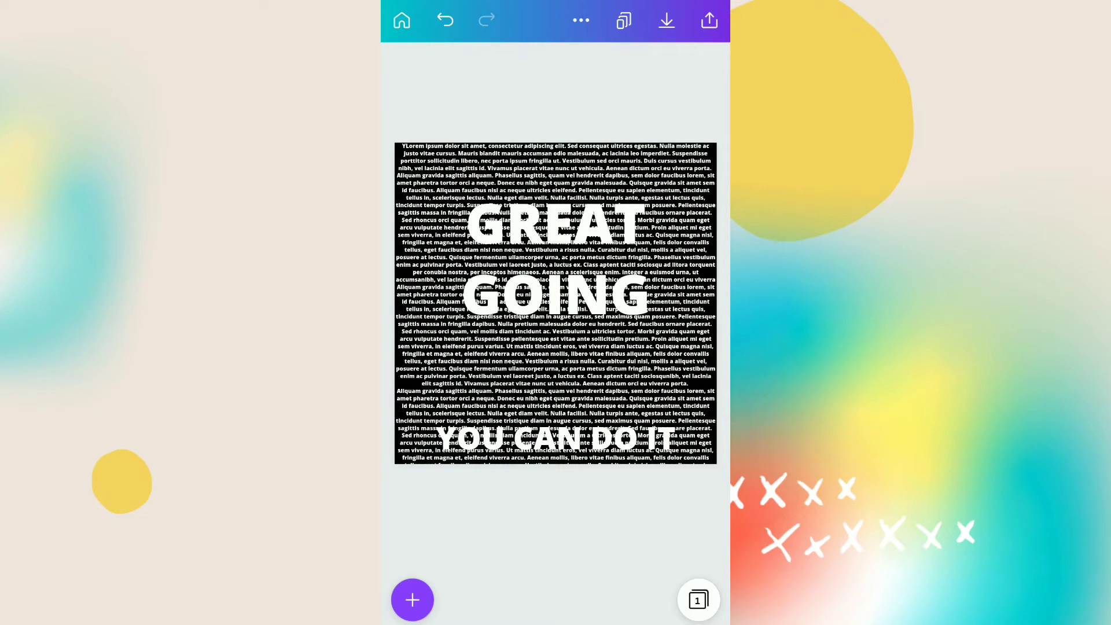
# - Browse the font choices for the YOU CAN DO IT text
pyautogui.click(709, 19)
pyautogui.click(555, 104)
pyautogui.click(556, 438)
pyautogui.moveTo(642, 598); pyautogui.dragTo(485, 598)
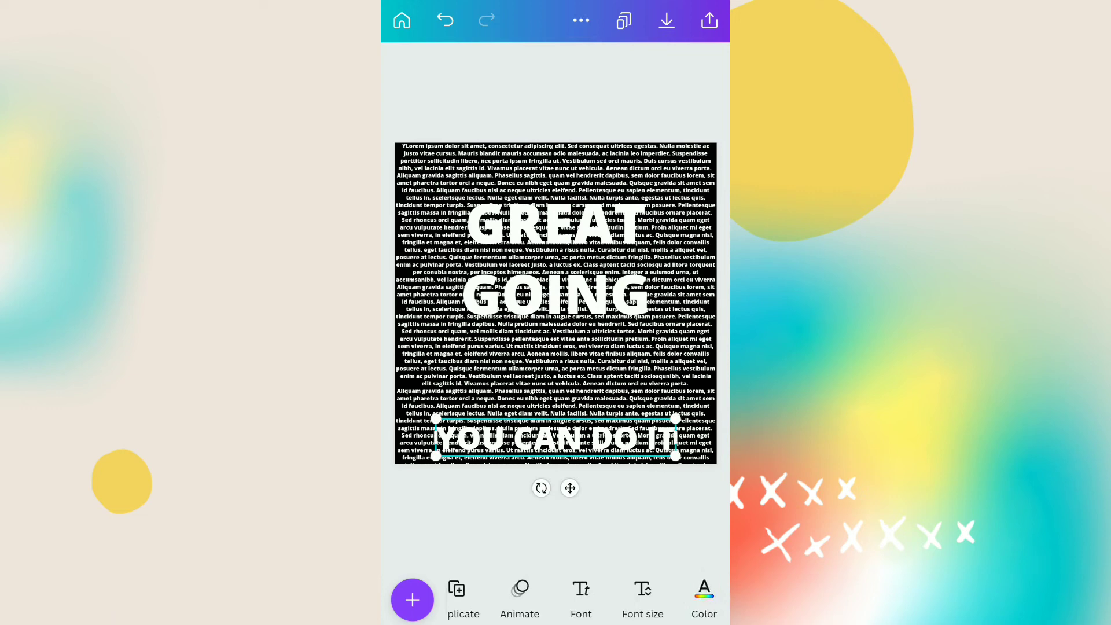
pyautogui.click(580, 598)
pyautogui.scroll(-5, 555, 521)
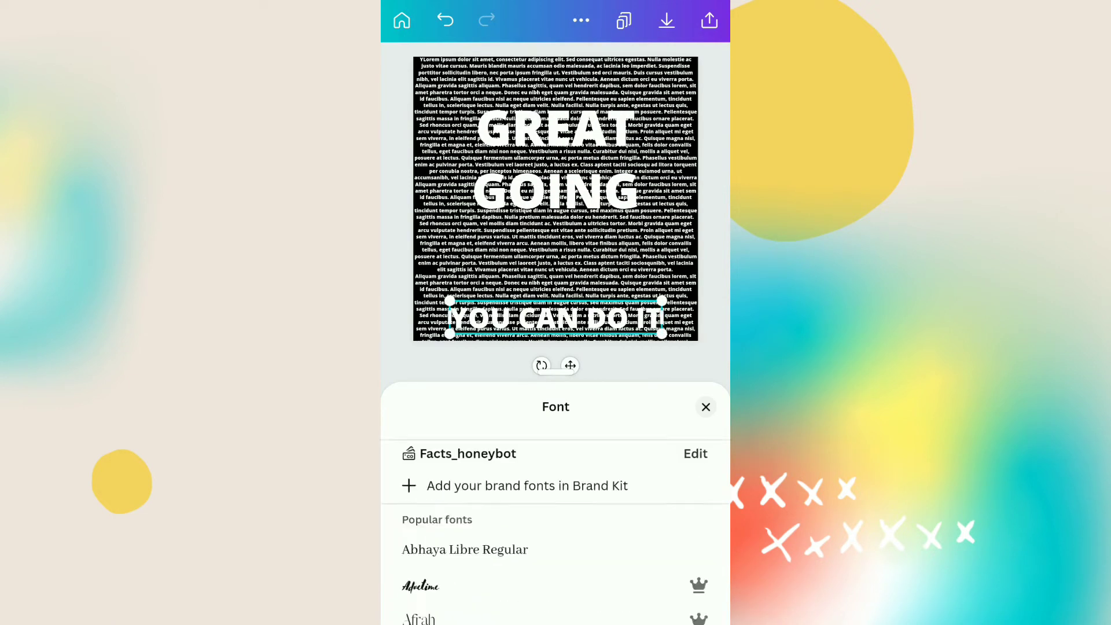
pyautogui.scroll(-10, 555, 521)
pyautogui.scroll(-5, 556, 521)
pyautogui.scroll(-5, 556, 521)
pyautogui.scroll(-5, 555, 521)
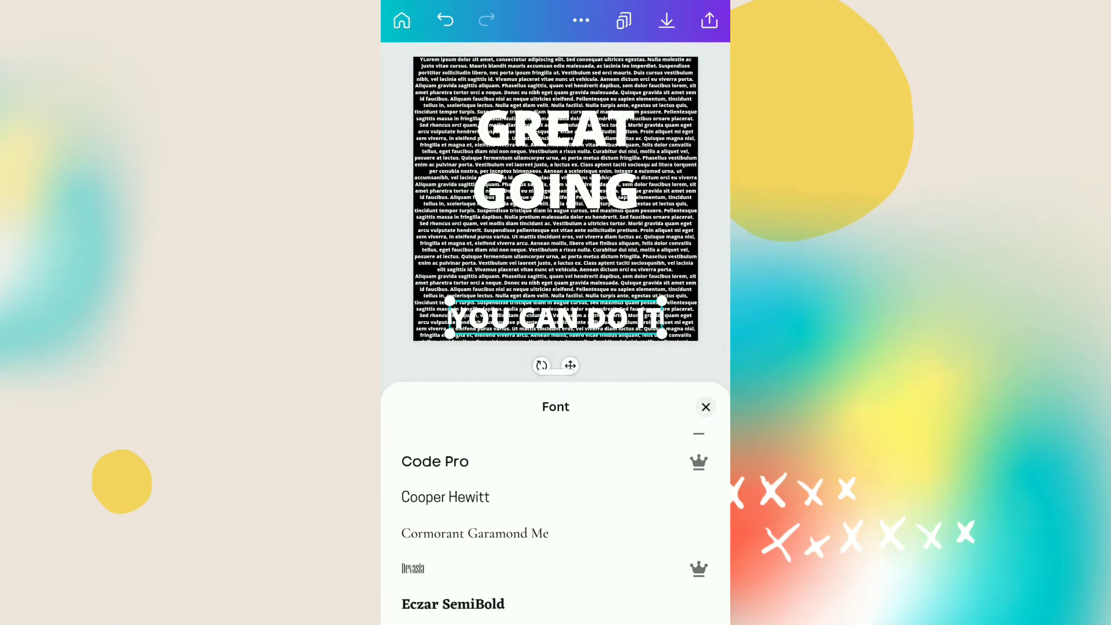
pyautogui.scroll(-2, 556, 521)
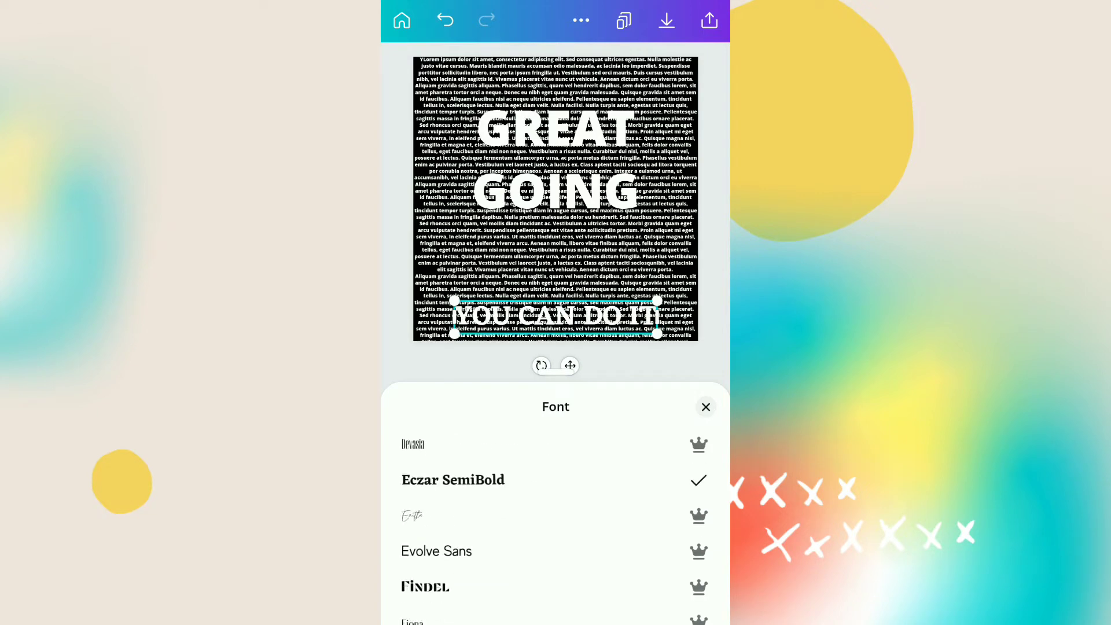
pyautogui.scroll(-5, 555, 521)
pyautogui.scroll(-3, 555, 521)
pyautogui.scroll(-3, 555, 521)
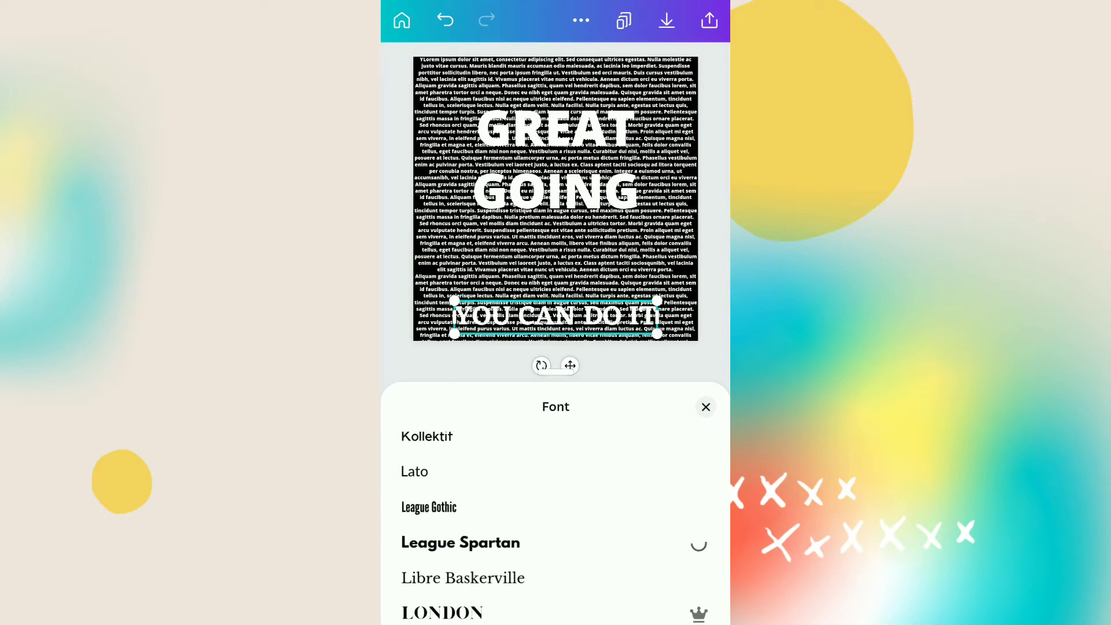
pyautogui.click(706, 407)
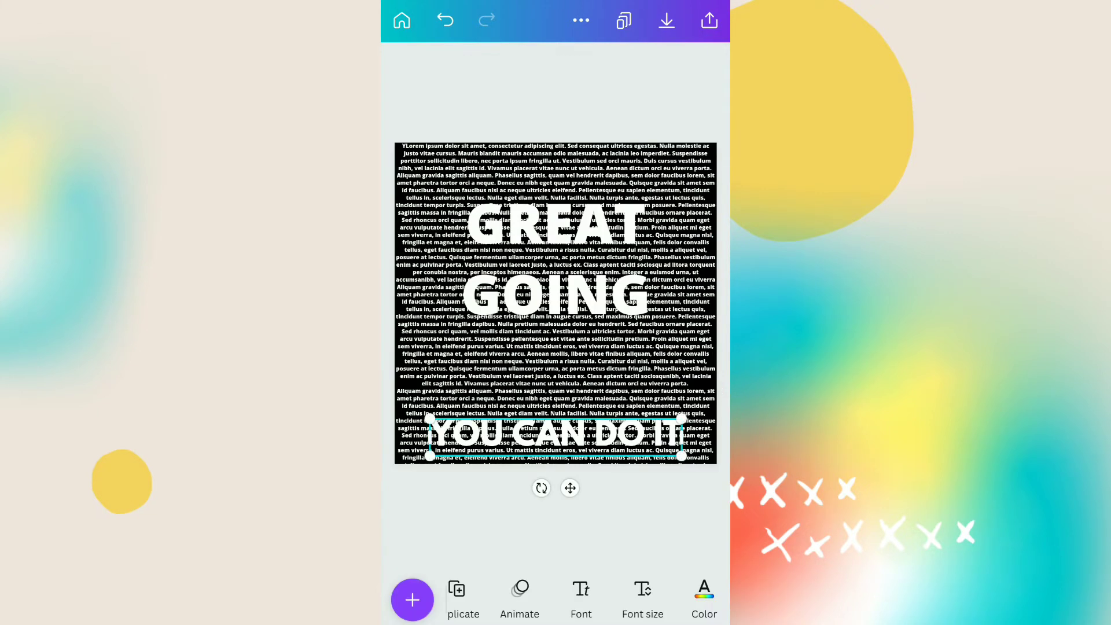
pyautogui.click(556, 521)
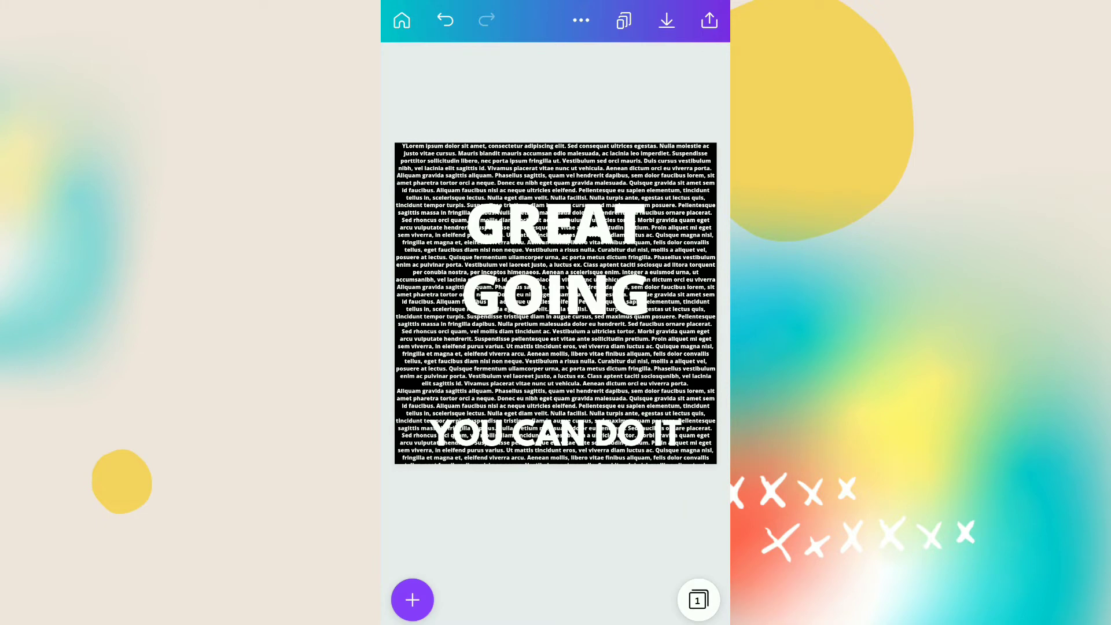
# - Download the finished post via Share, then show the overview of all pages
pyautogui.click(708, 20)
pyautogui.click(470, 391)
pyautogui.click(555, 602)
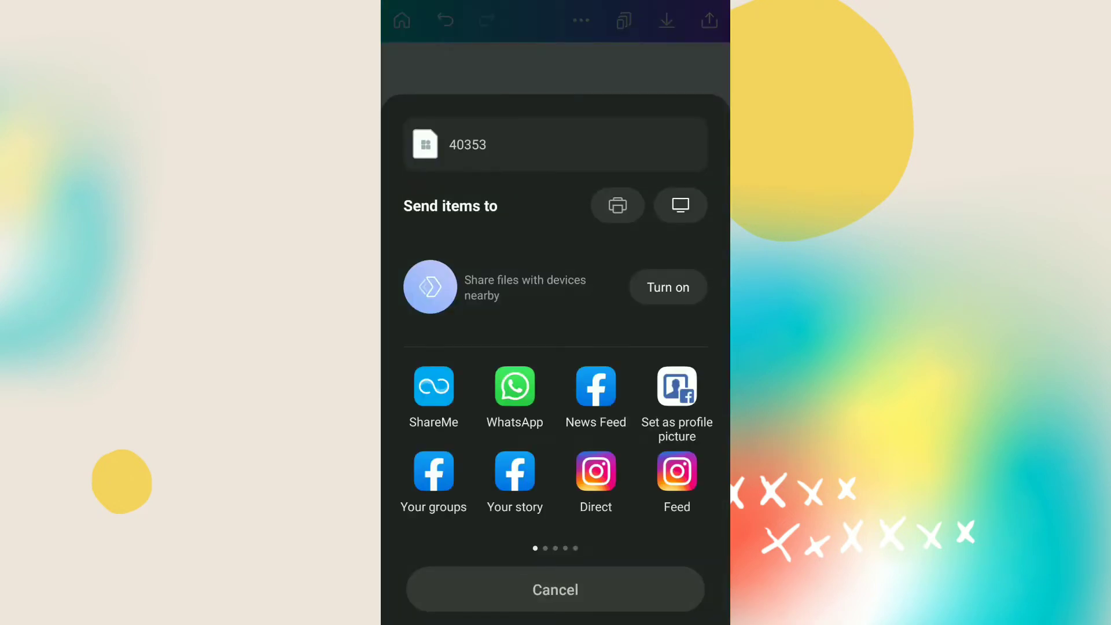
pyautogui.click(556, 589)
pyautogui.click(555, 260)
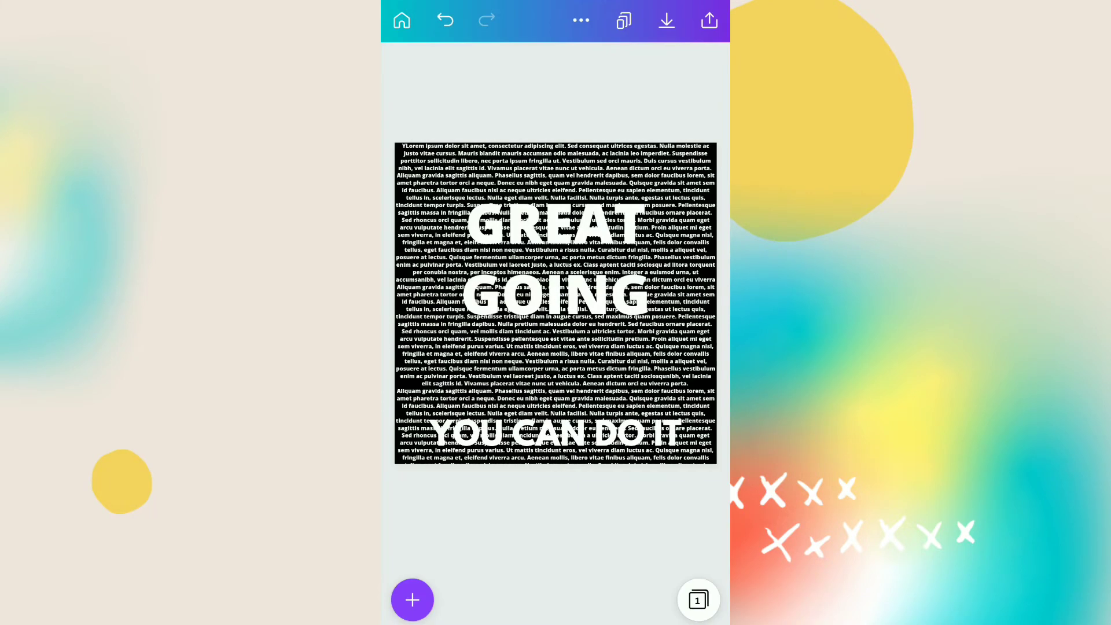
pyautogui.click(698, 600)
# - Add a blank second page and browse uploads and elements for the portrait
pyautogui.click(627, 127)
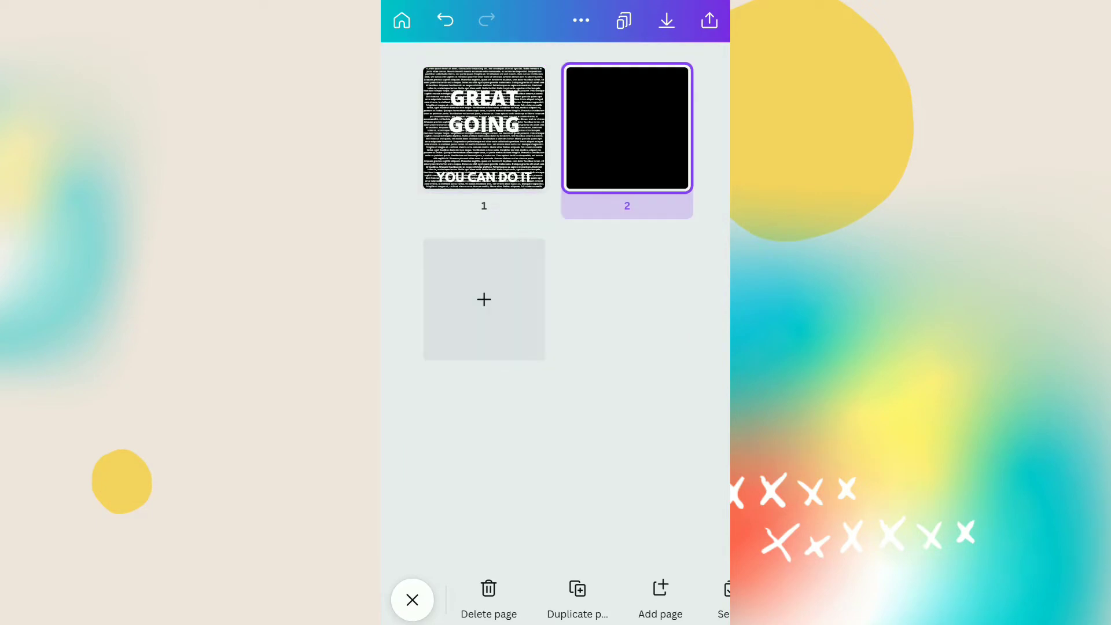
pyautogui.click(413, 600)
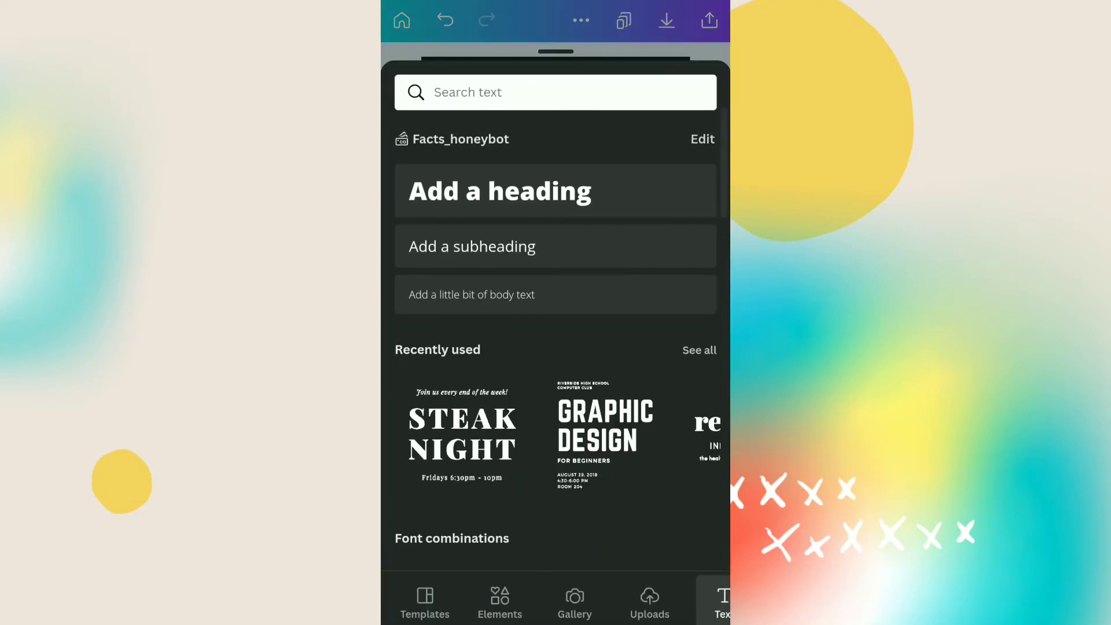
pyautogui.click(650, 602)
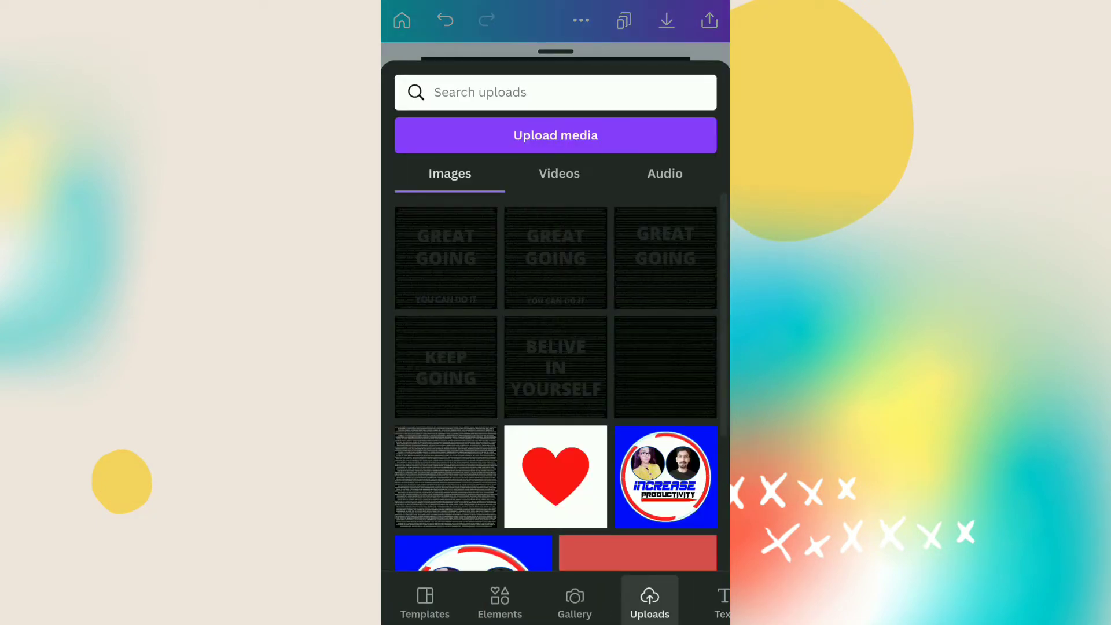
pyautogui.click(500, 602)
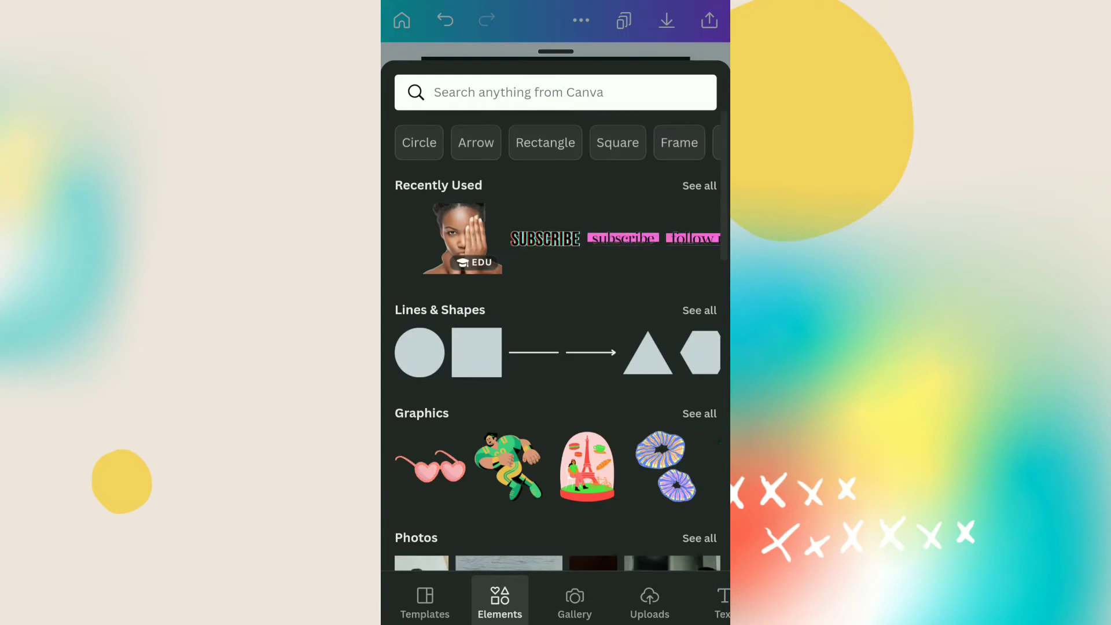
# - Place the African Woman photo from Recently Used onto page 2
pyautogui.click(462, 239)
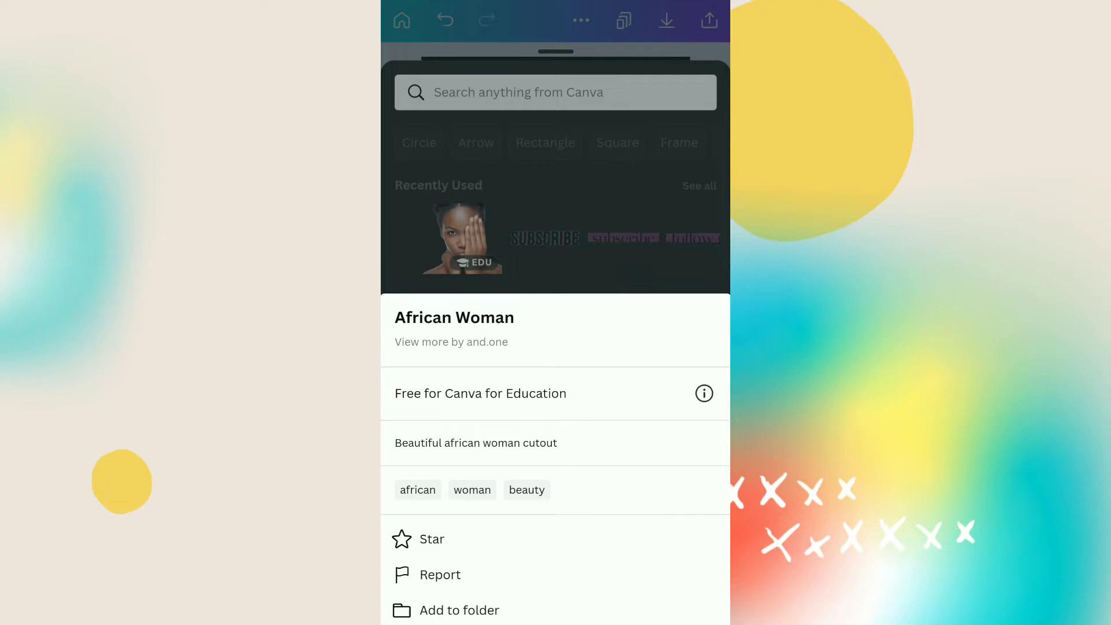
pyautogui.click(556, 174)
pyautogui.click(462, 239)
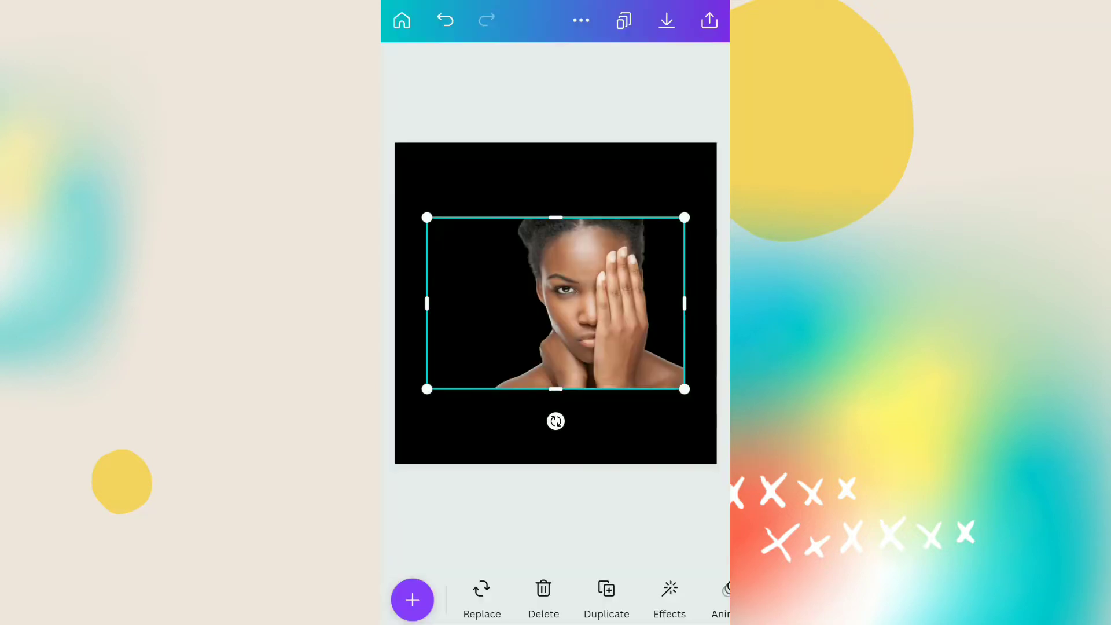
# - Enlarge the African Woman photo to cover the whole page and reselect it
pyautogui.moveTo(511, 273)
pyautogui.mouseDown()
pyautogui.moveTo(555, 296)
pyautogui.moveTo(525, 263)
pyautogui.moveTo(552, 276)
pyautogui.moveTo(539, 337)
pyautogui.moveTo(642, 321)
pyautogui.moveTo(664, 330)
pyautogui.moveTo(555, 317)
pyautogui.moveTo(534, 296)
pyautogui.mouseUp()
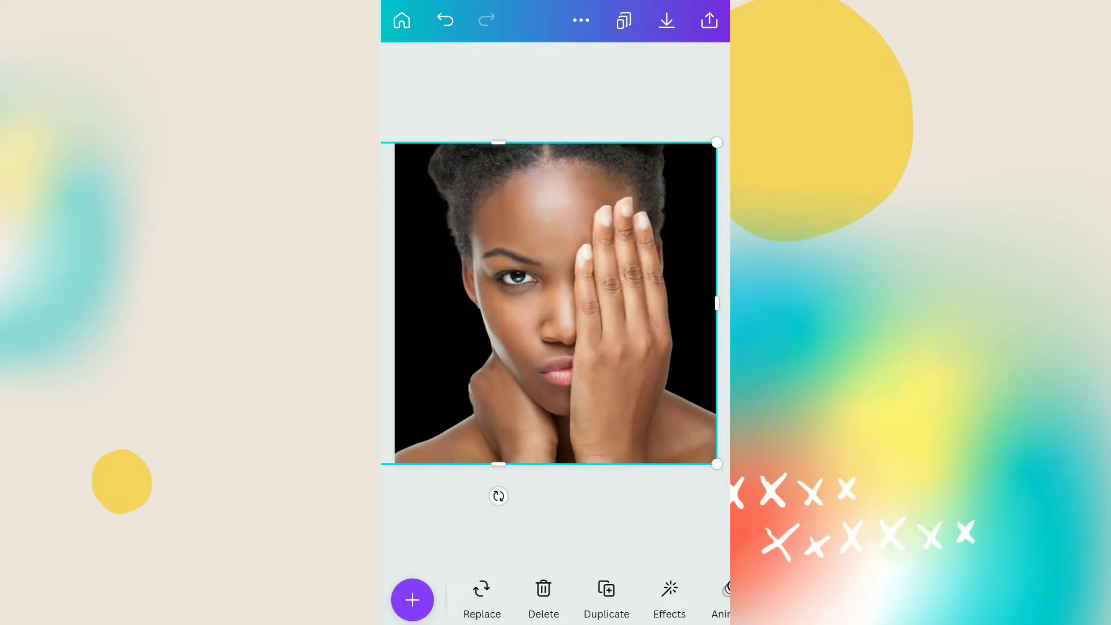
pyautogui.click(556, 530)
pyautogui.click(555, 304)
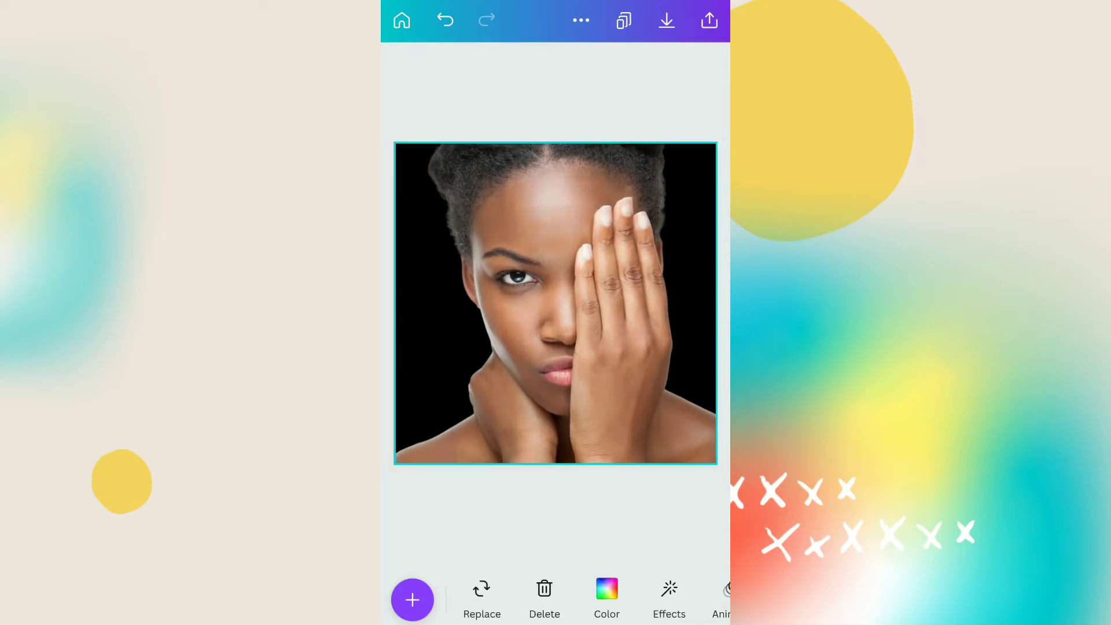
pyautogui.moveTo(669, 599); pyautogui.dragTo(484, 599)
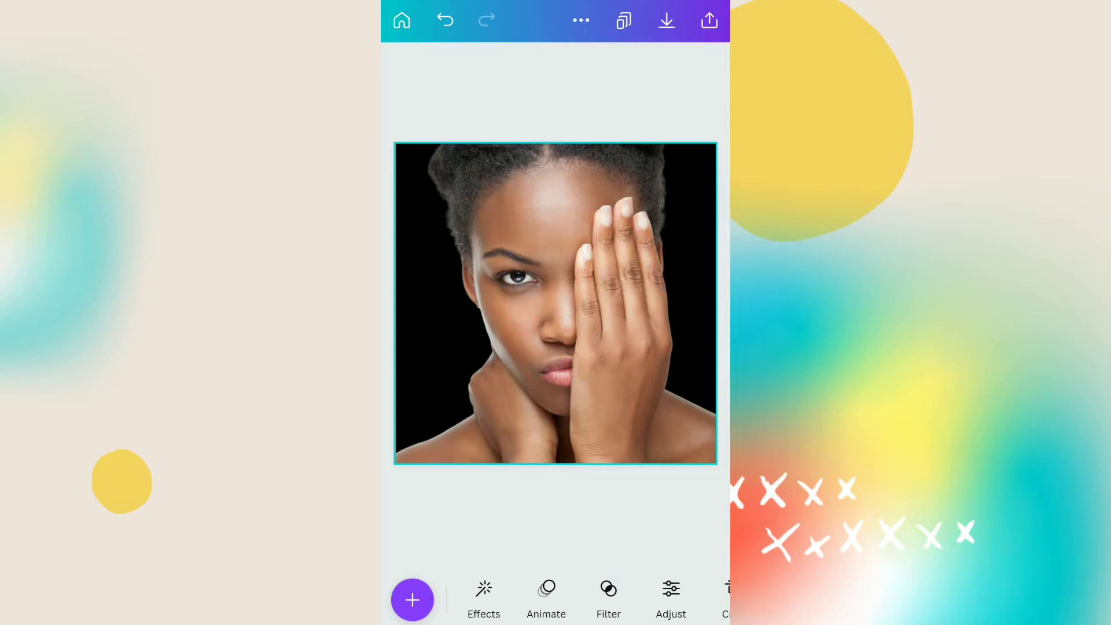
# - Apply the black-and-white Poster filter to the portrait photo and keep it
pyautogui.click(483, 595)
pyautogui.click(516, 507)
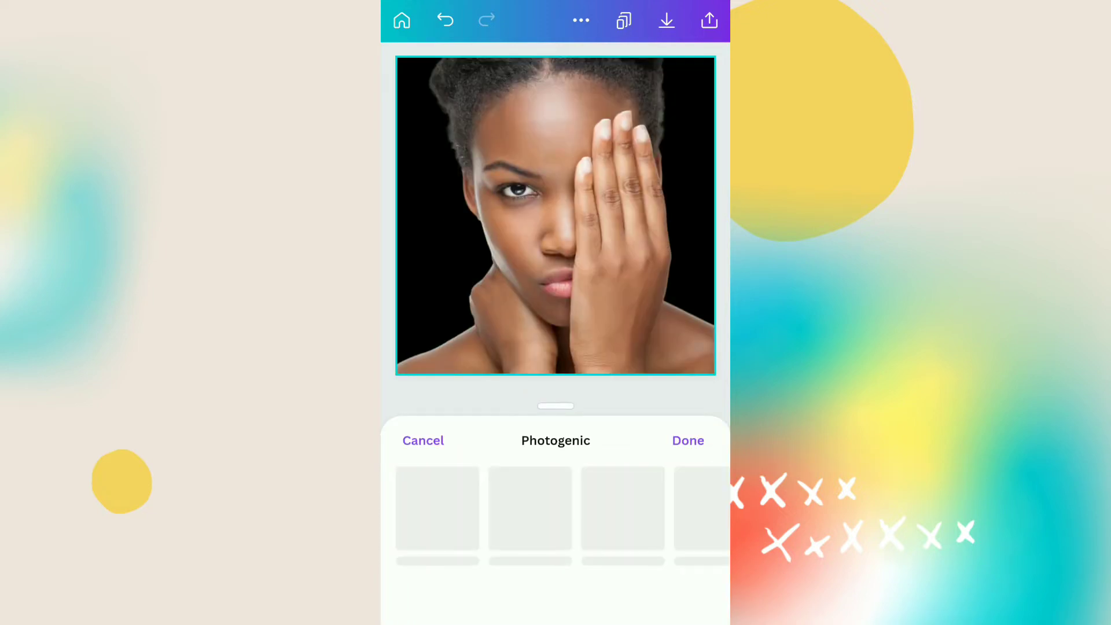
pyautogui.moveTo(677, 513); pyautogui.dragTo(434, 511)
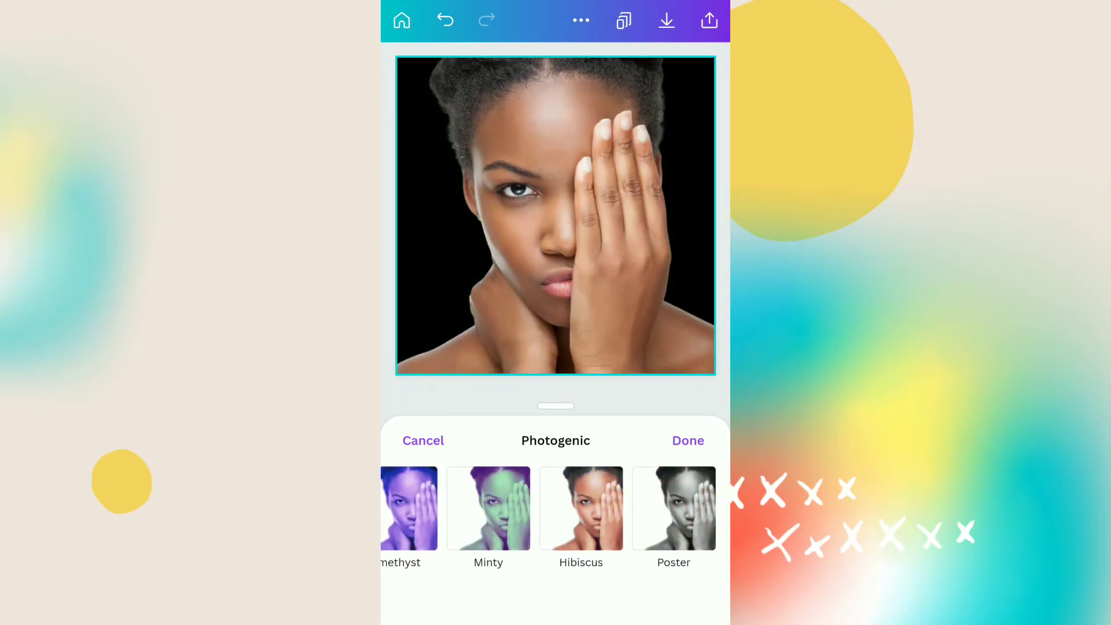
pyautogui.click(673, 508)
pyautogui.click(688, 440)
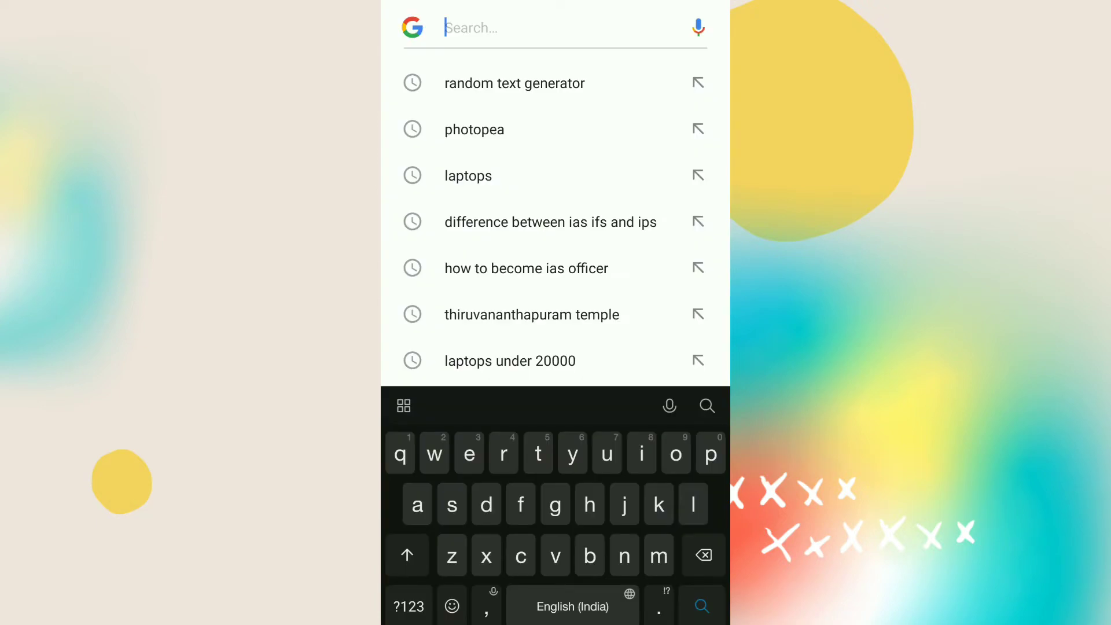
# - Bring up the Google search results for Photopea
pyautogui.click(472, 127)
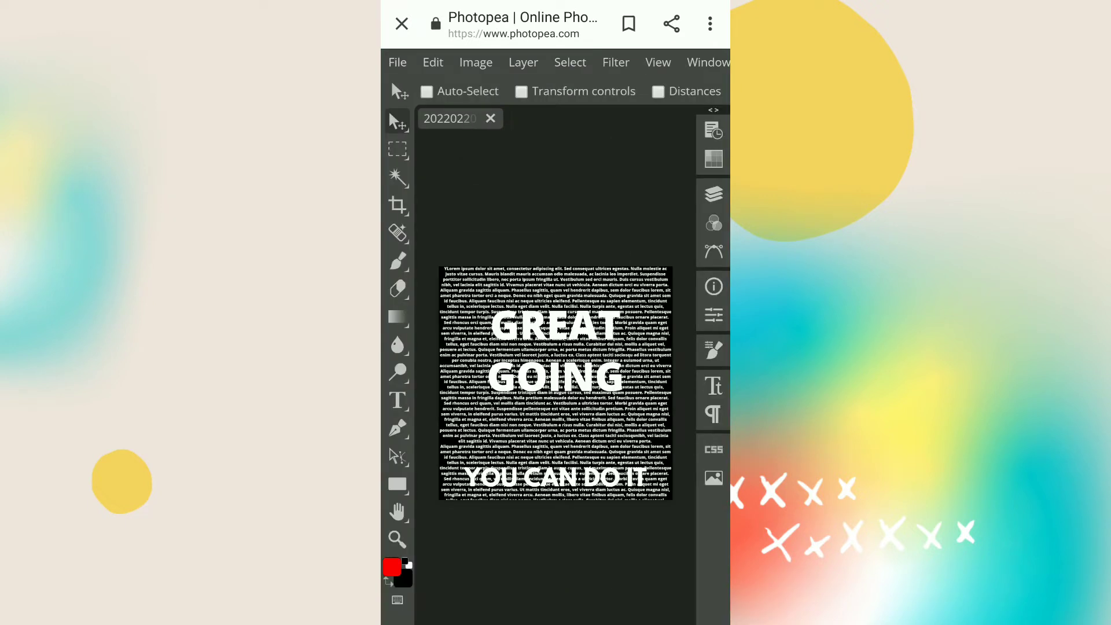
# - Select the black background by Color Range with Fuzziness 10, then take the Magic Wand
pyautogui.click(569, 62)
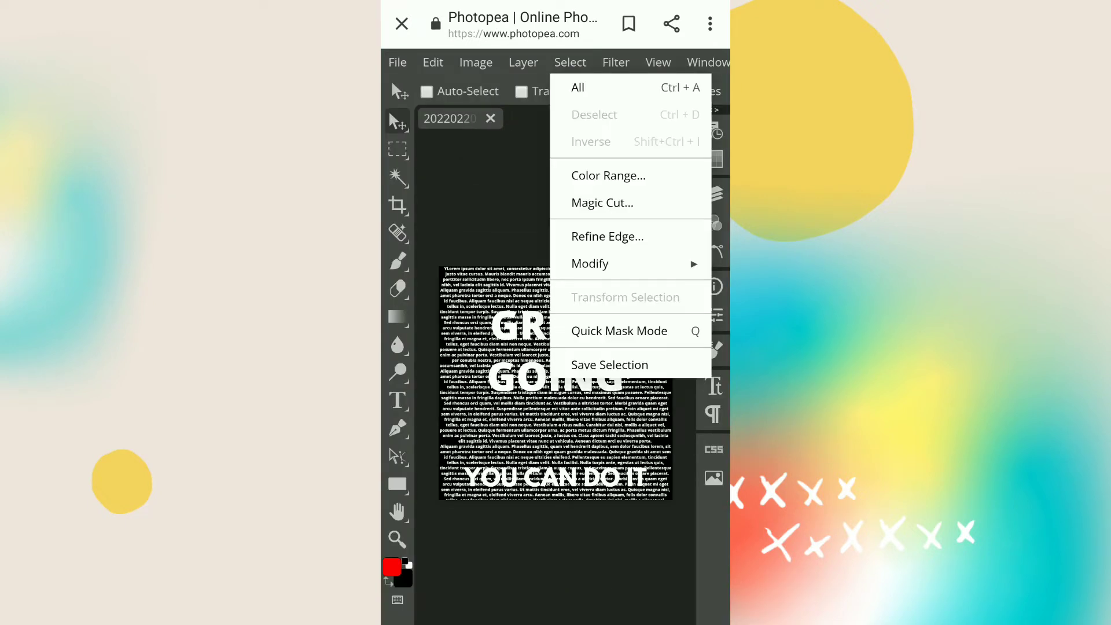
pyautogui.click(607, 175)
pyautogui.click(581, 124)
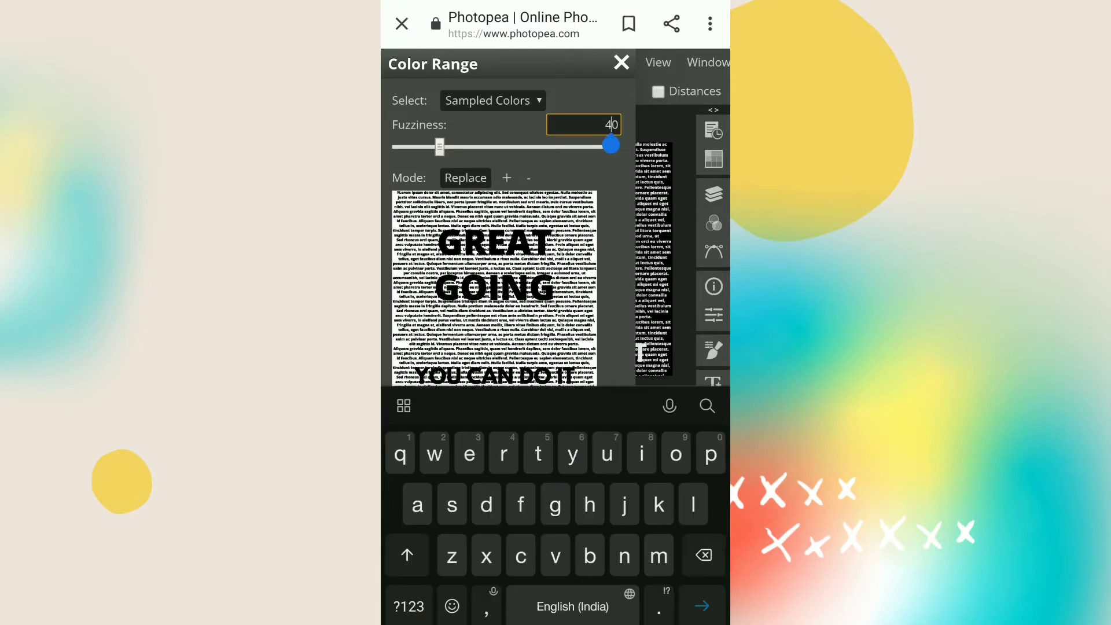
pyautogui.write('10')
pyautogui.press('Return')
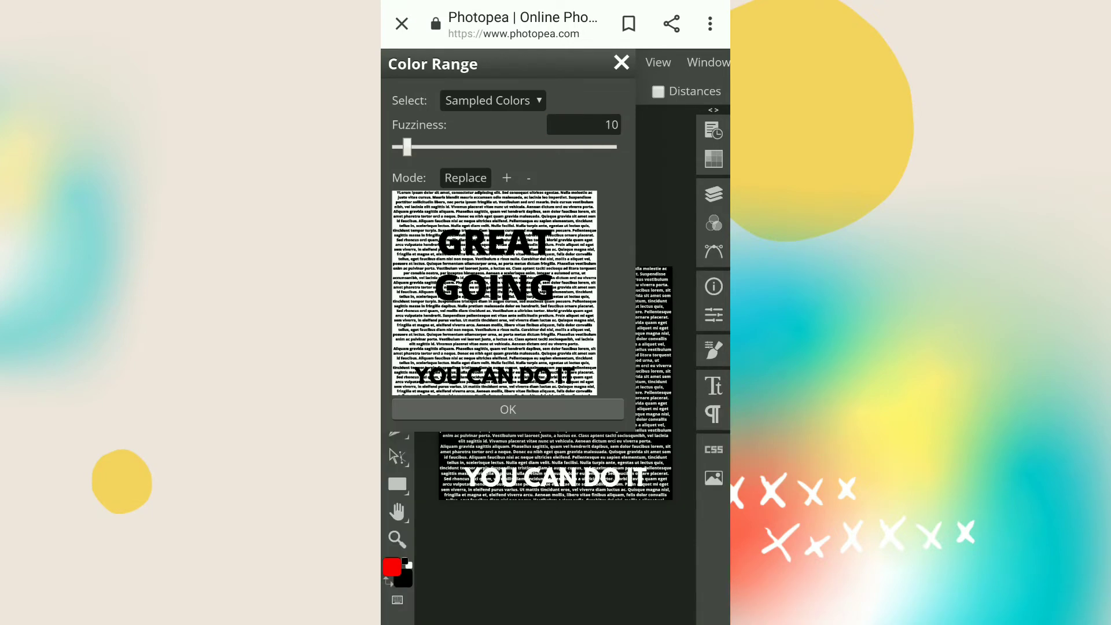
pyautogui.click(506, 407)
pyautogui.click(398, 176)
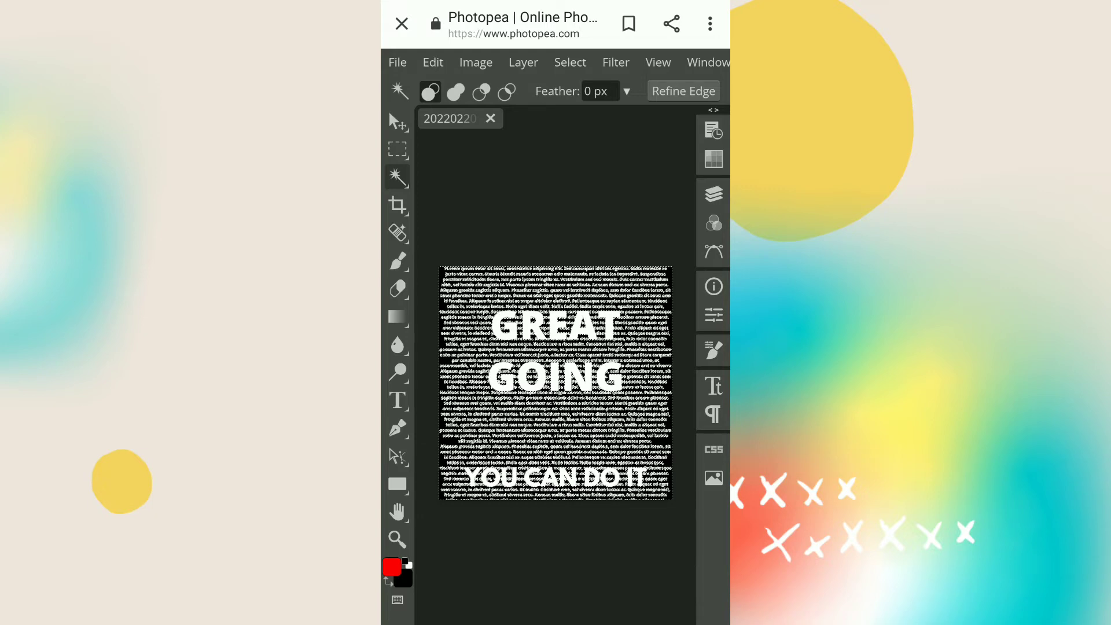
# - Refine the selection's edge with a brush radius of 0
pyautogui.click(683, 90)
pyautogui.click(643, 98)
pyautogui.click(407, 606)
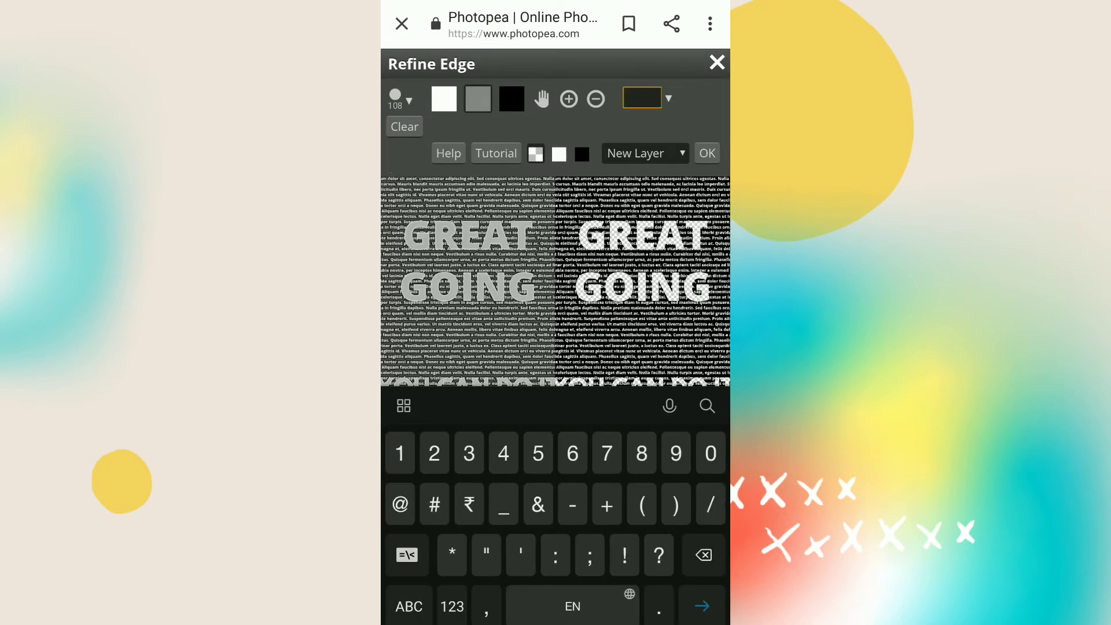
pyautogui.write('0')
pyautogui.press('Escape')
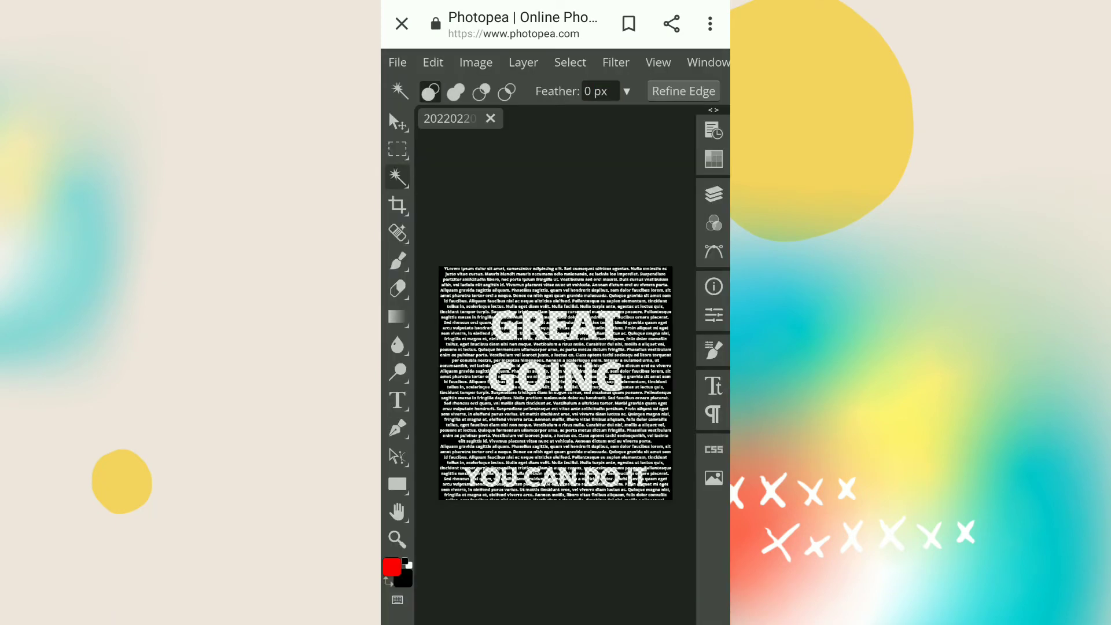
# - Export the lettering image as a PNG and save it
pyautogui.click(396, 61)
pyautogui.click(430, 316)
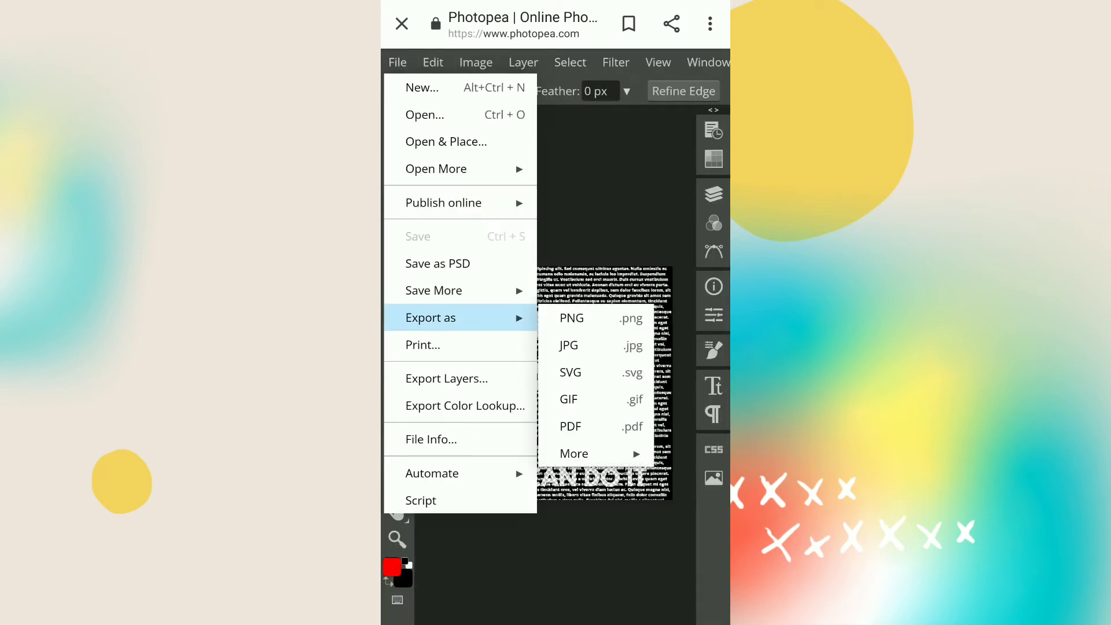
pyautogui.click(573, 319)
pyautogui.click(627, 328)
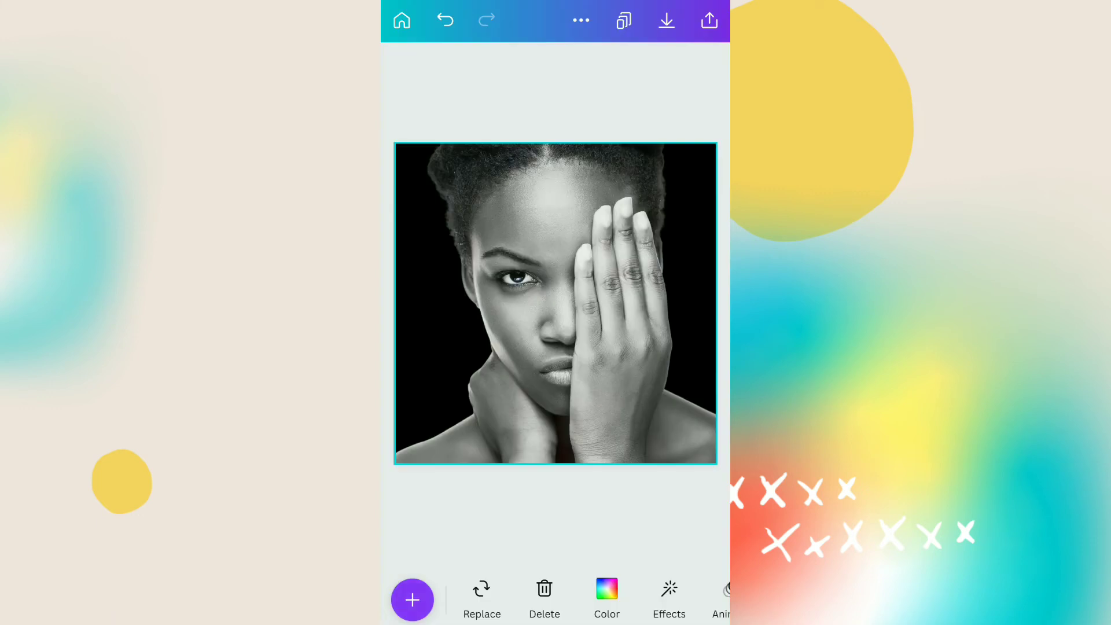
# - Place the uploaded lettering image over the portrait and enlarge it toward the page edges
pyautogui.click(412, 599)
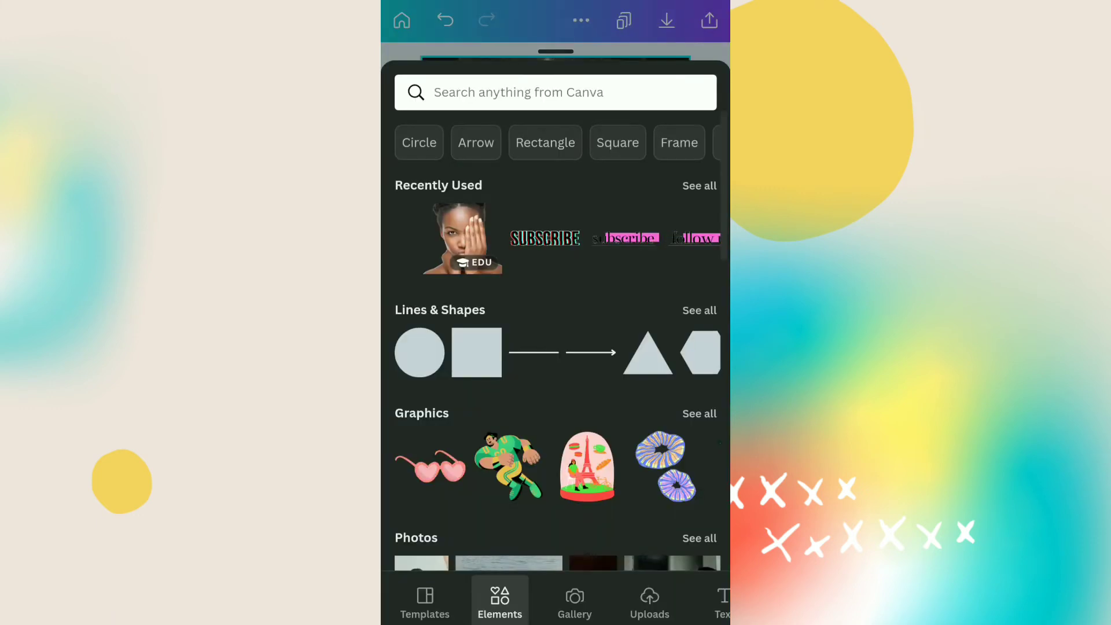
pyautogui.moveTo(607, 604); pyautogui.dragTo(494, 604)
pyautogui.click(525, 599)
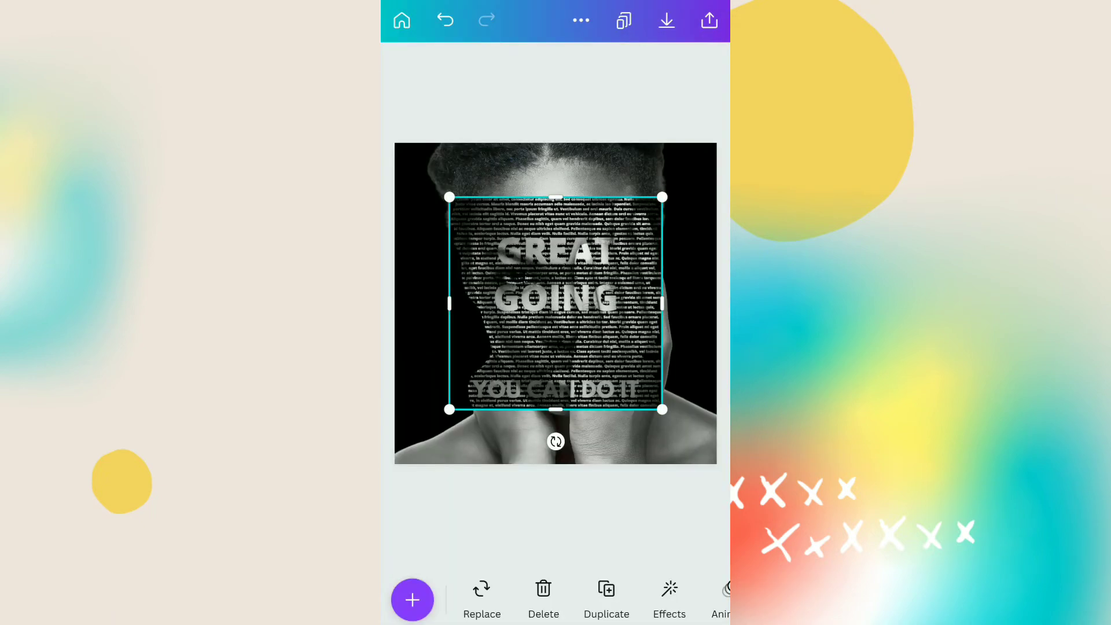
pyautogui.moveTo(555, 197); pyautogui.dragTo(555, 143)
pyautogui.moveTo(661, 409); pyautogui.dragTo(711, 471)
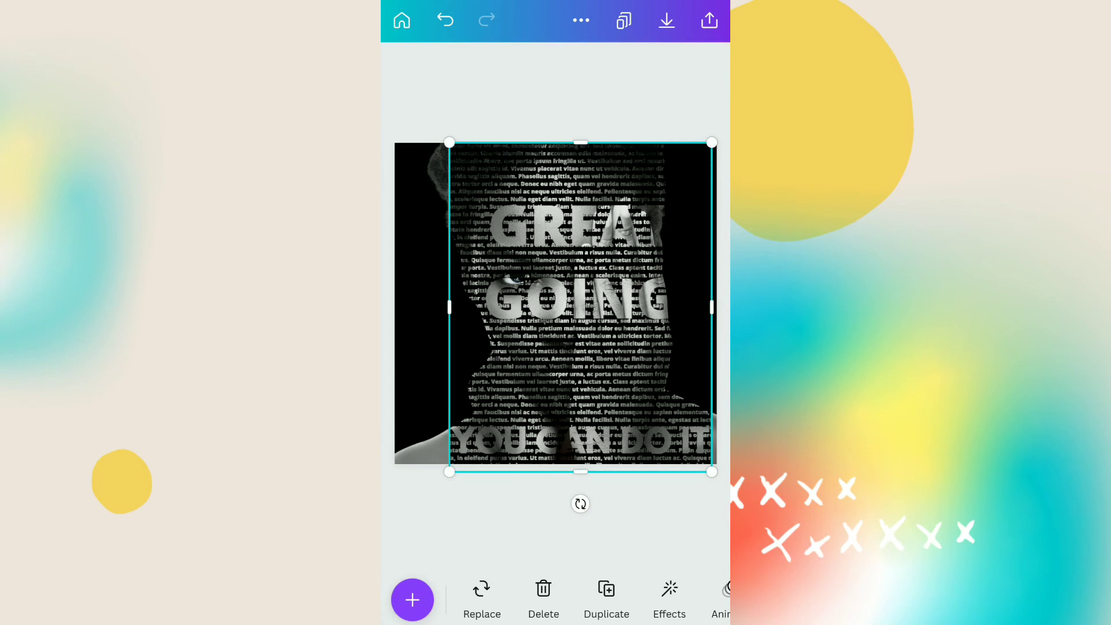
pyautogui.moveTo(579, 306)
pyautogui.mouseDown()
pyautogui.moveTo(557, 299)
pyautogui.moveTo(568, 300)
pyautogui.mouseUp()
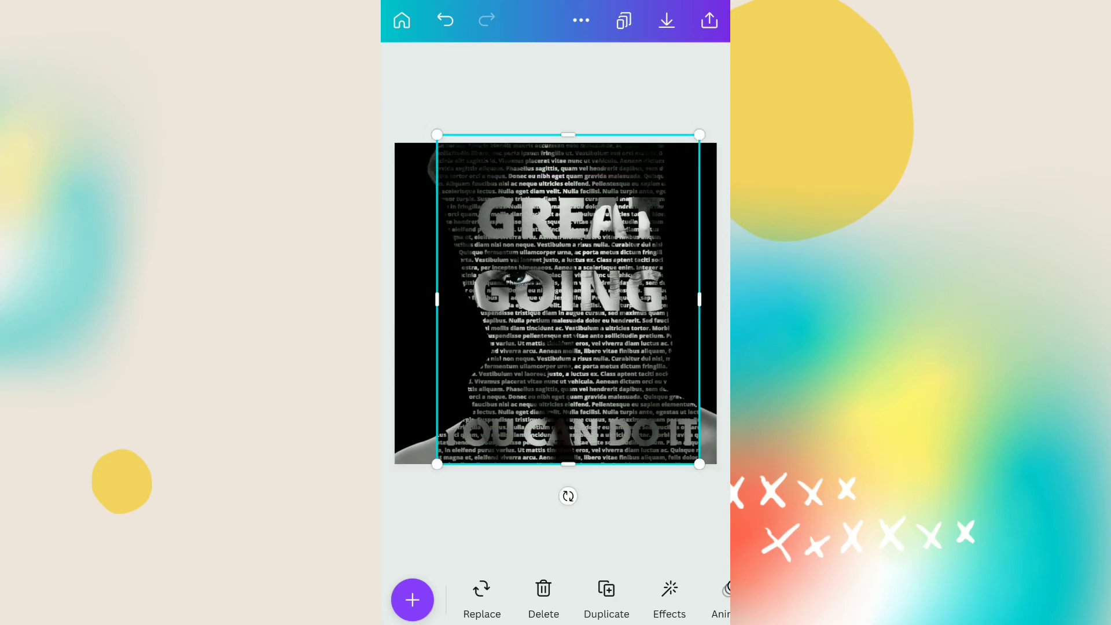
# - Widen the lettering image across the whole square, undoing two stray resizes along the way
pyautogui.moveTo(699, 300); pyautogui.dragTo(727, 299)
pyautogui.moveTo(437, 300); pyautogui.dragTo(387, 299)
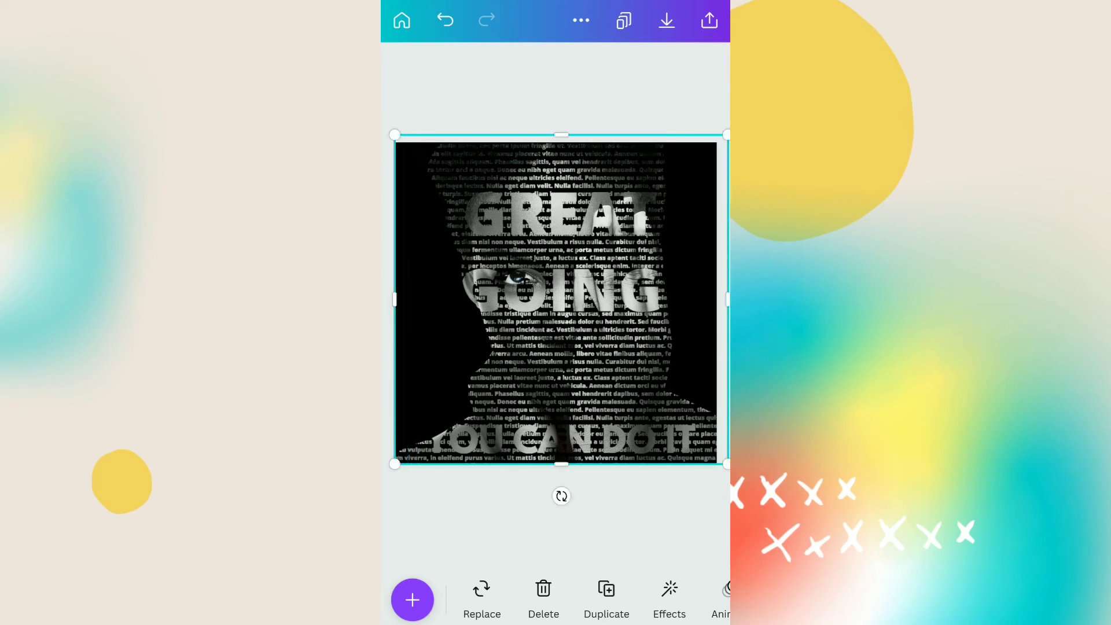
pyautogui.moveTo(386, 465); pyautogui.dragTo(402, 456)
pyautogui.click(444, 21)
pyautogui.click(444, 20)
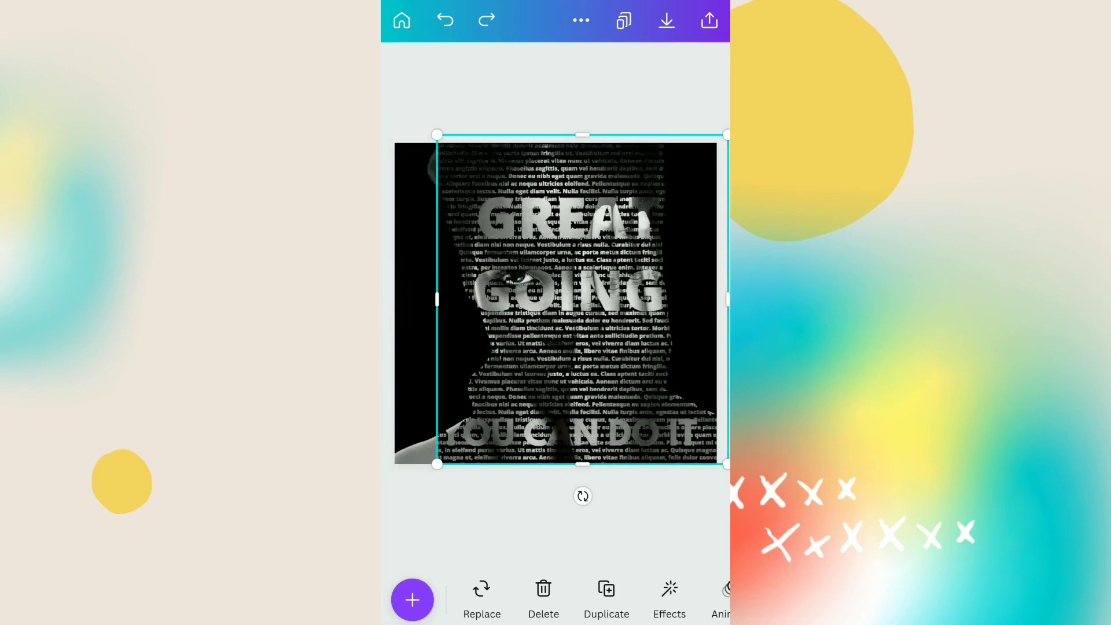
pyautogui.moveTo(436, 299); pyautogui.dragTo(387, 300)
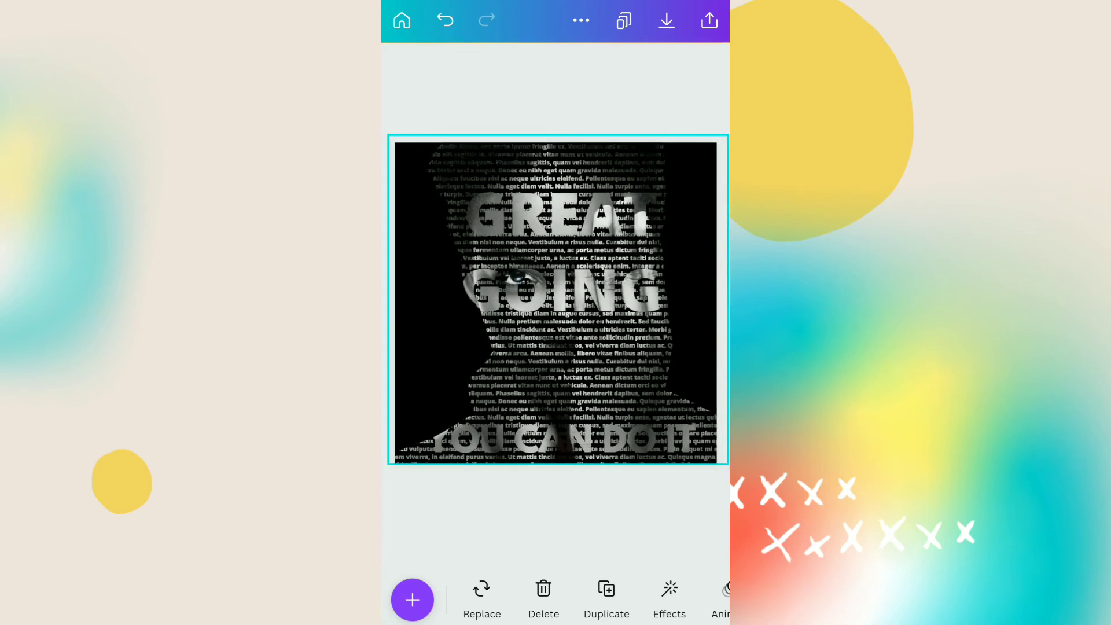
pyautogui.hscroll(2, 572, 599)
pyautogui.hscroll(3, 574, 599)
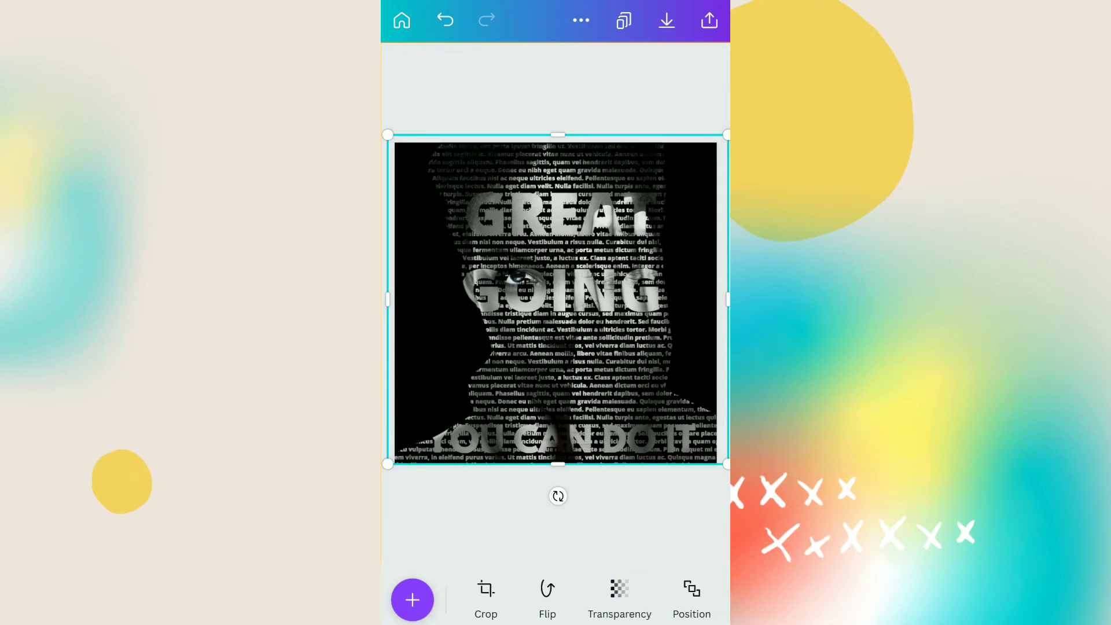
pyautogui.hscroll(3, 573, 599)
# - Nudge the lettering overlay right twice and left once, then deselect it
pyautogui.click(493, 598)
pyautogui.click(678, 603)
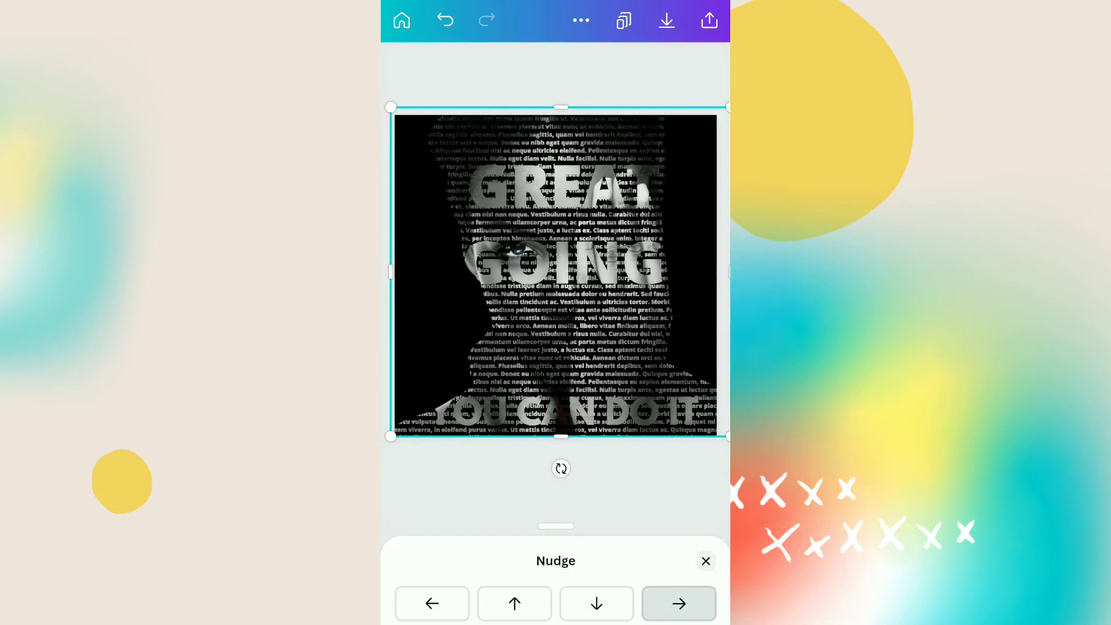
pyautogui.click(678, 603)
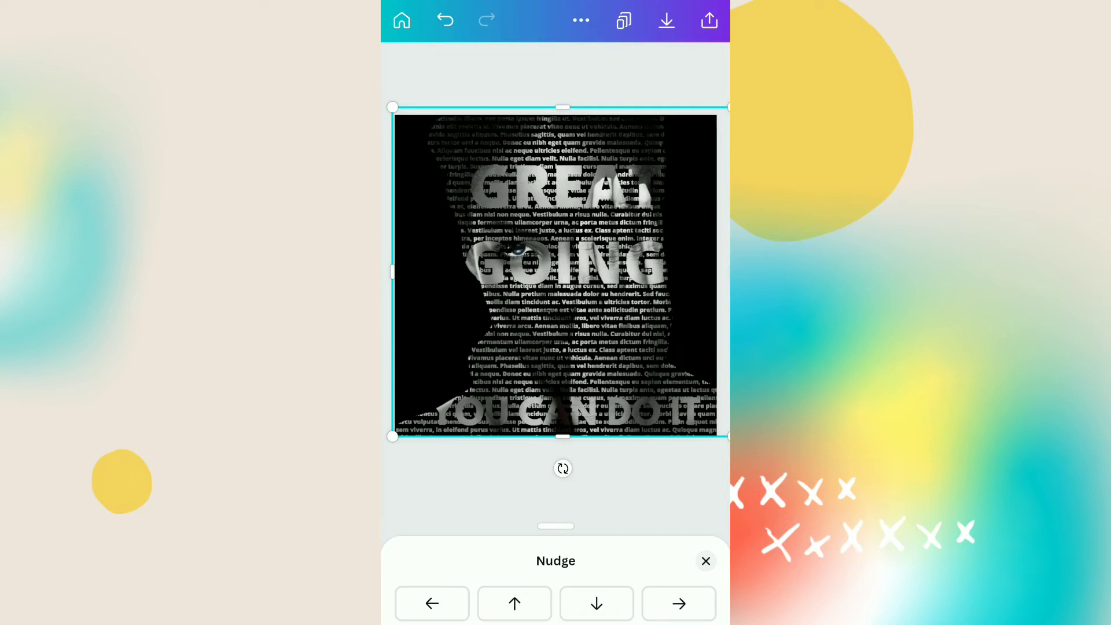
pyautogui.click(432, 603)
pyautogui.click(555, 503)
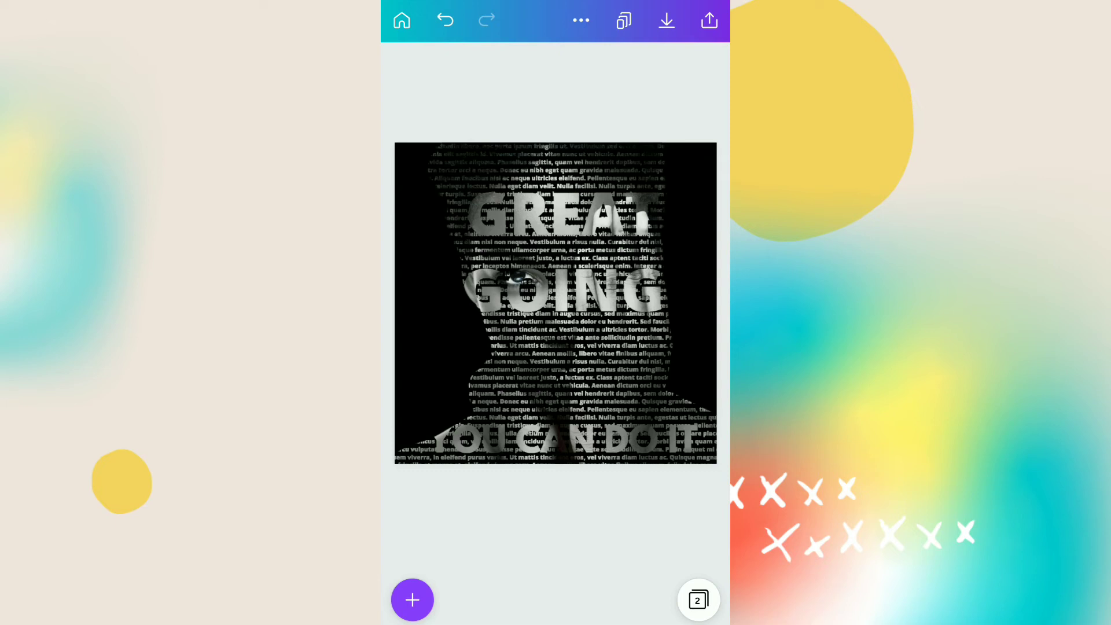
# - Reselect the overlay and nudge it up and left into alignment with the portrait
pyautogui.click(555, 304)
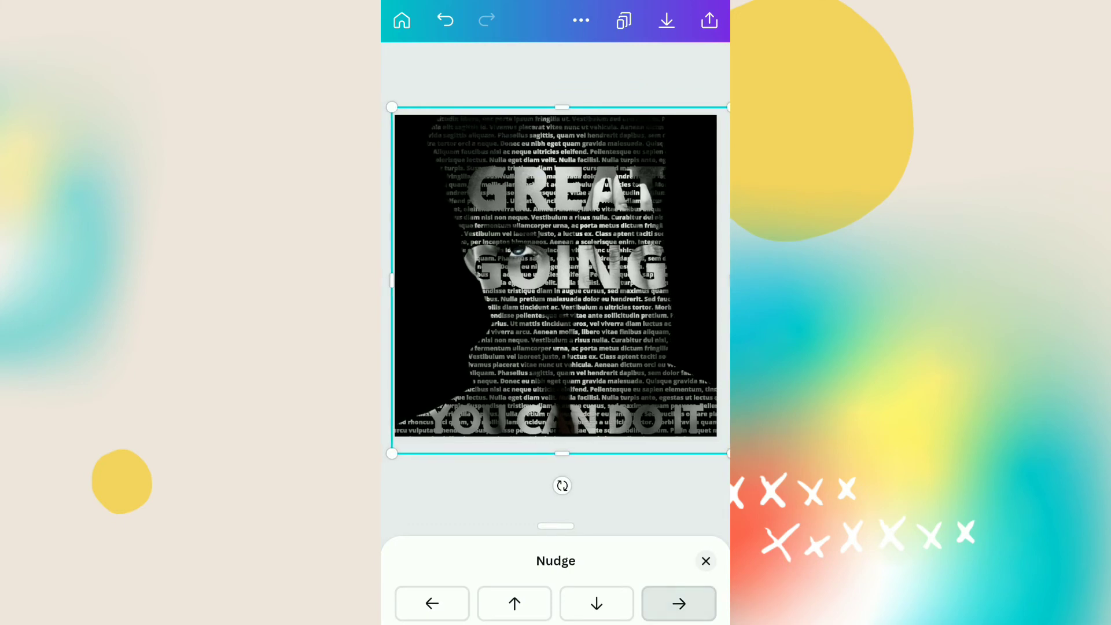
pyautogui.click(513, 603)
pyautogui.click(432, 602)
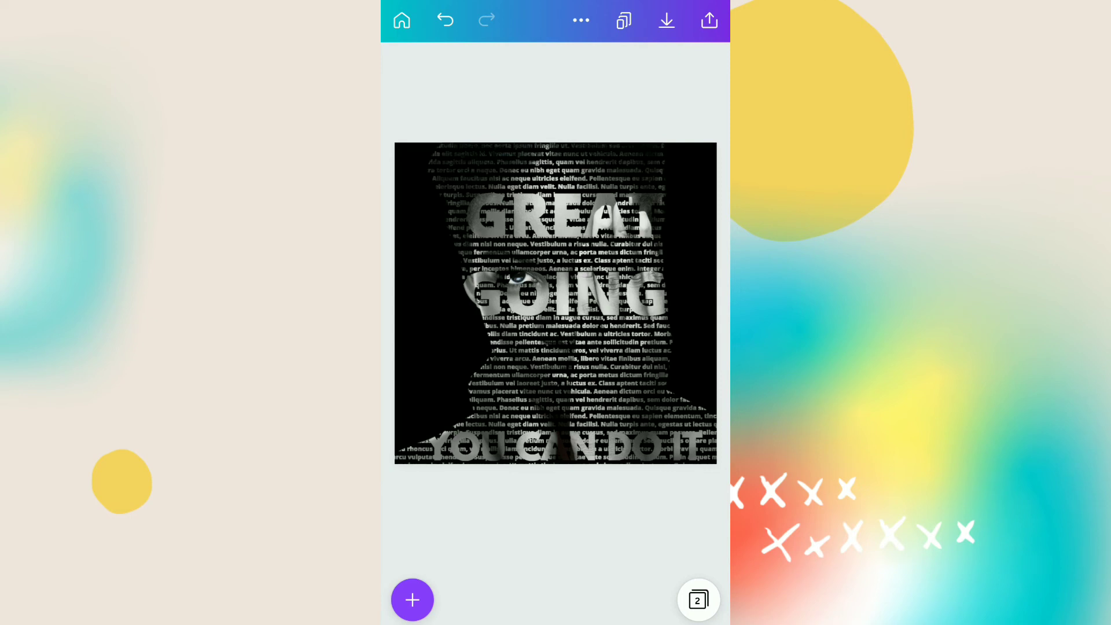
# - Download only page 2 of the design as a PNG to the gallery and dismiss the confirmation
pyautogui.click(709, 20)
pyautogui.click(556, 392)
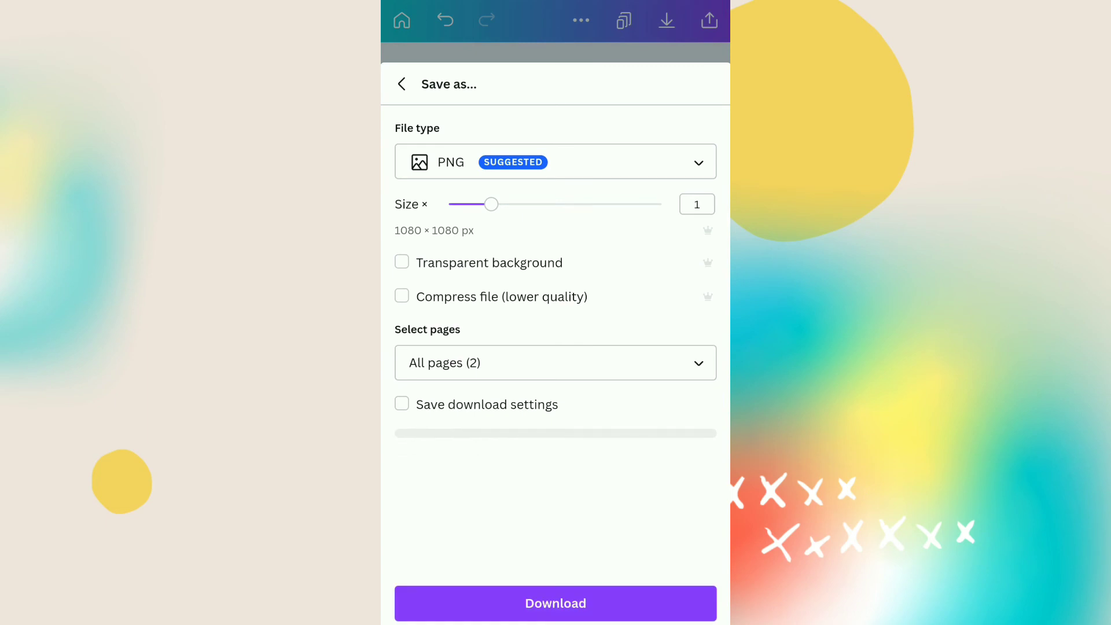
pyautogui.click(555, 363)
pyautogui.click(709, 322)
pyautogui.click(556, 603)
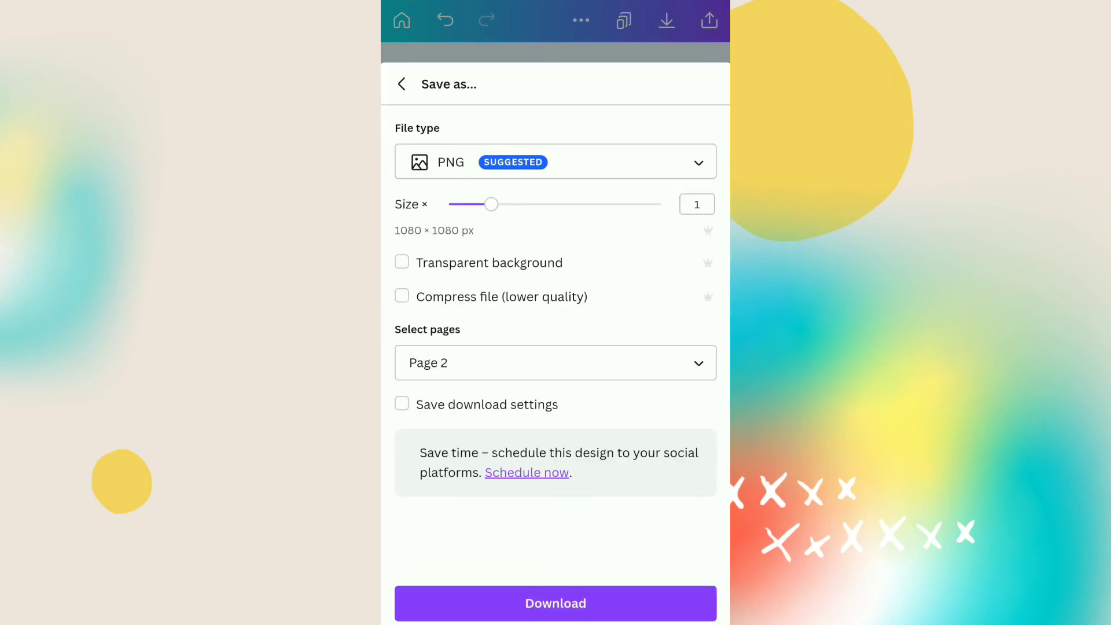
pyautogui.click(556, 602)
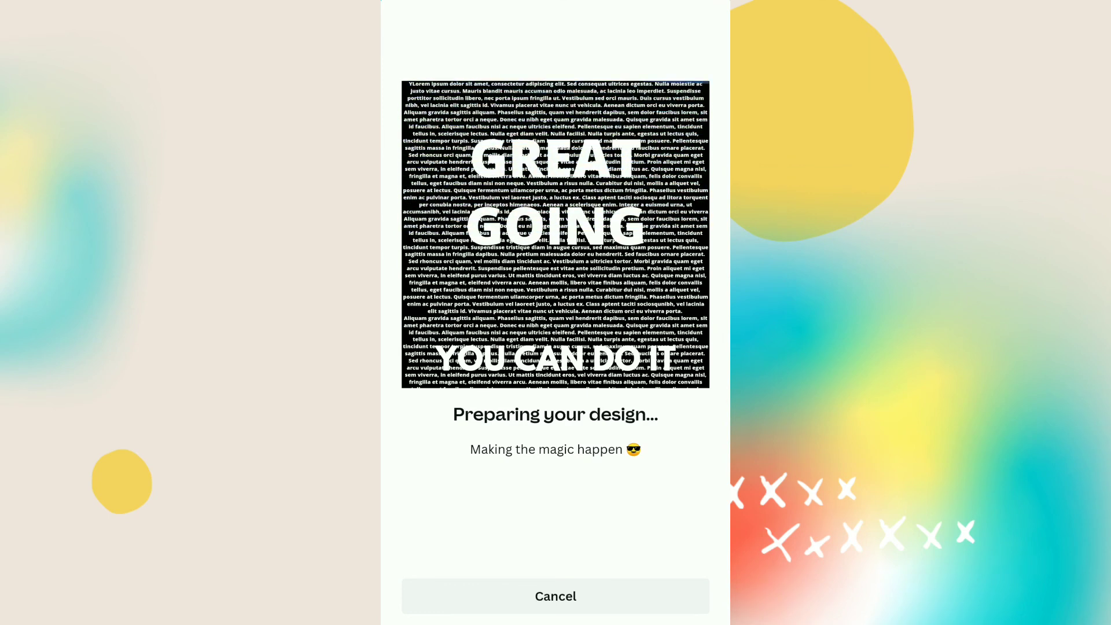
pyautogui.press('Escape')
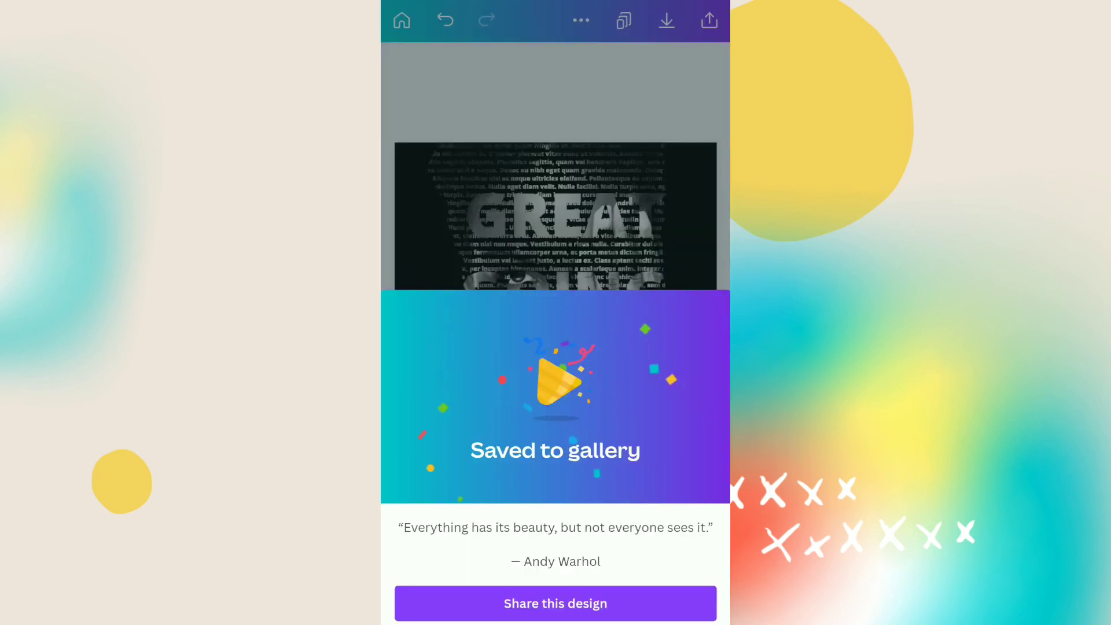